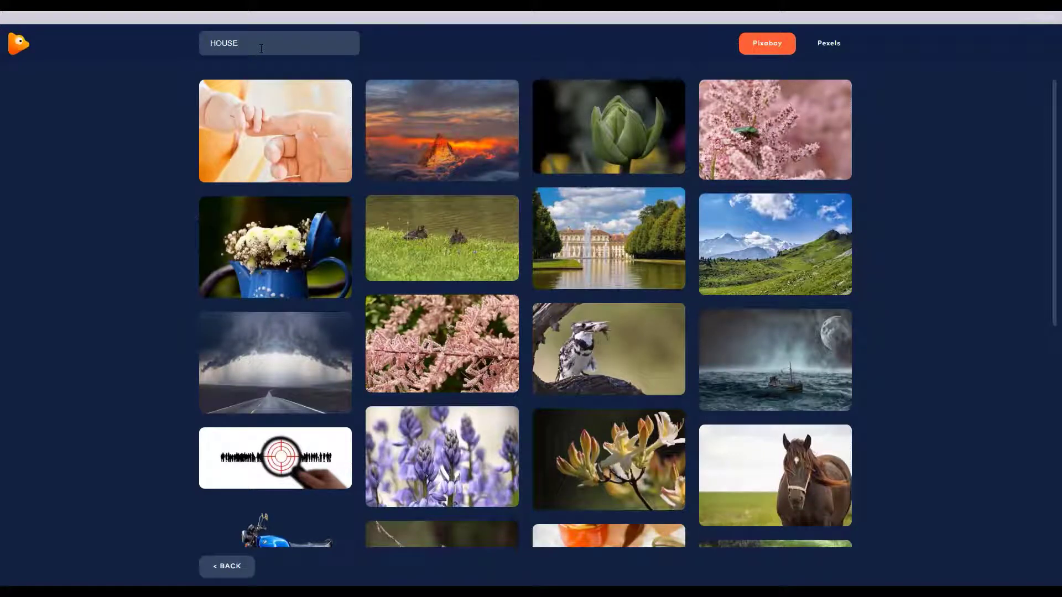
Step: Choose the blue two-storey house photo from the HOUSE image search results
key("Return")
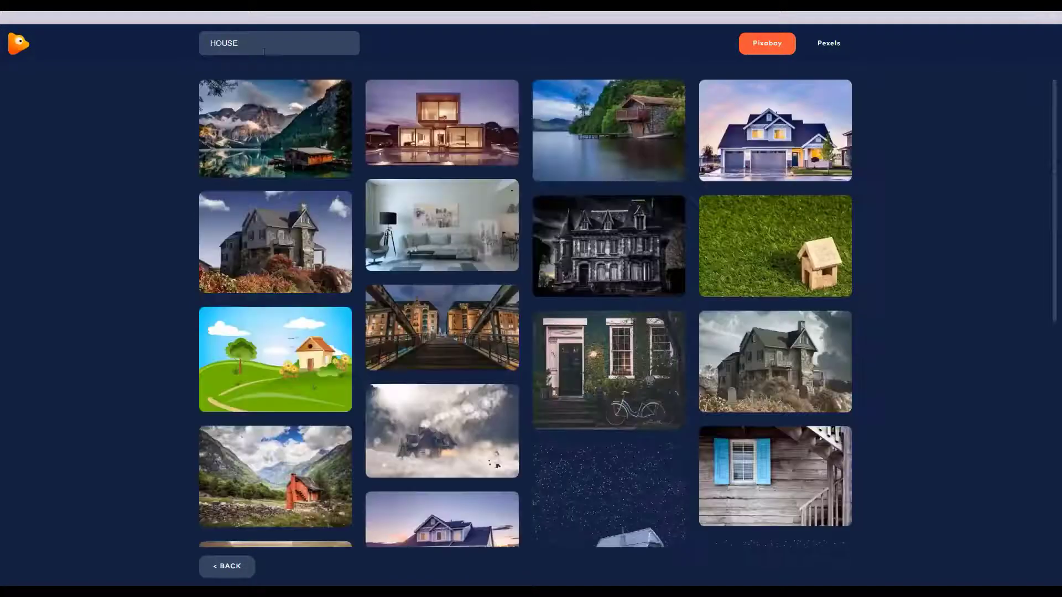
mouse_move(804, 149)
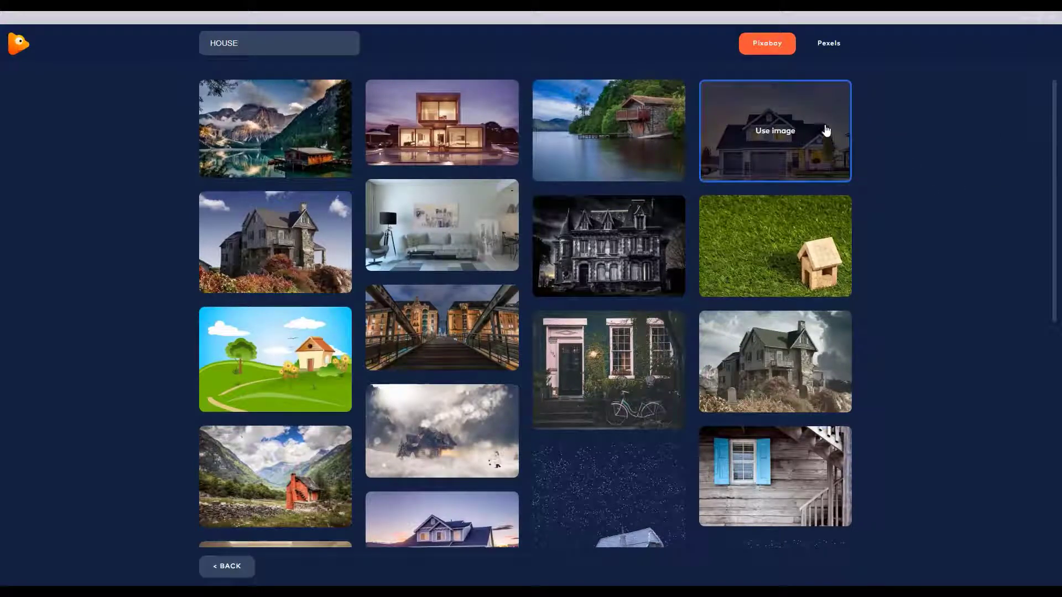
left_click(826, 133)
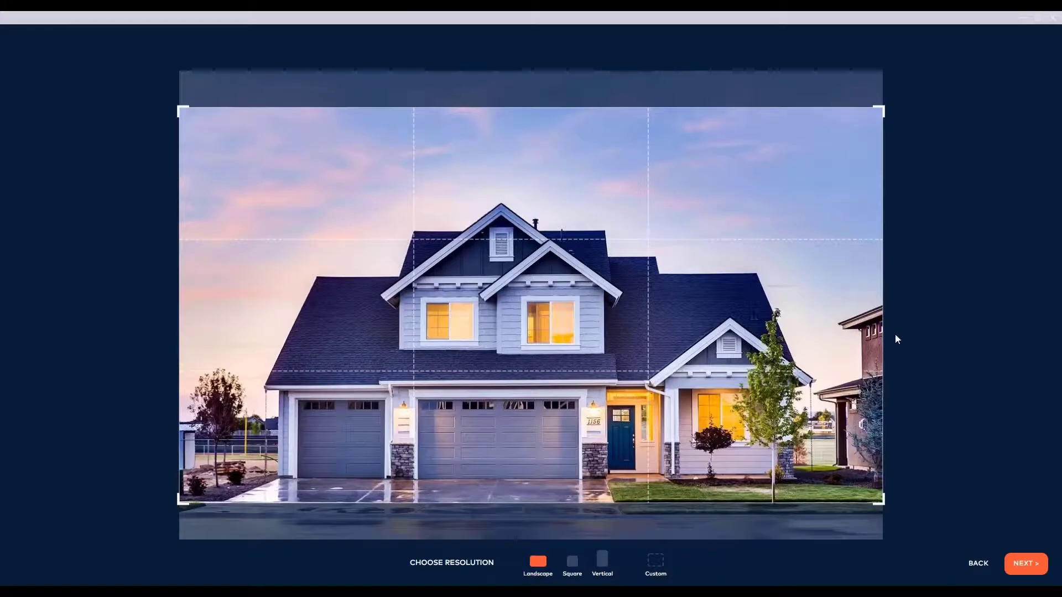
Step: Crop the photo to Landscape after trying Square and Vertical, then continue to the editor
left_click(573, 562)
left_click(602, 562)
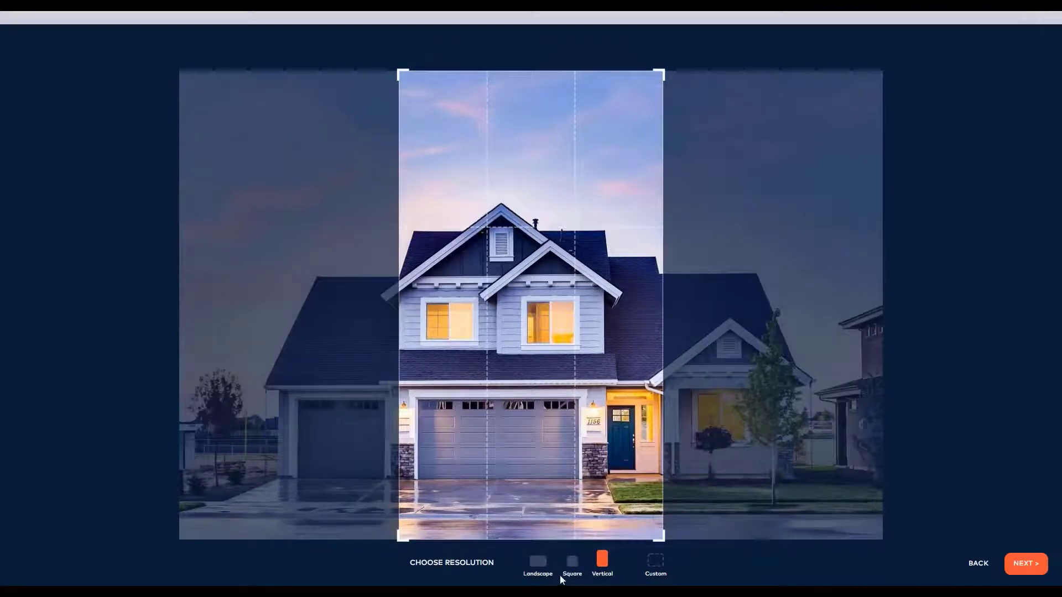
left_click(537, 562)
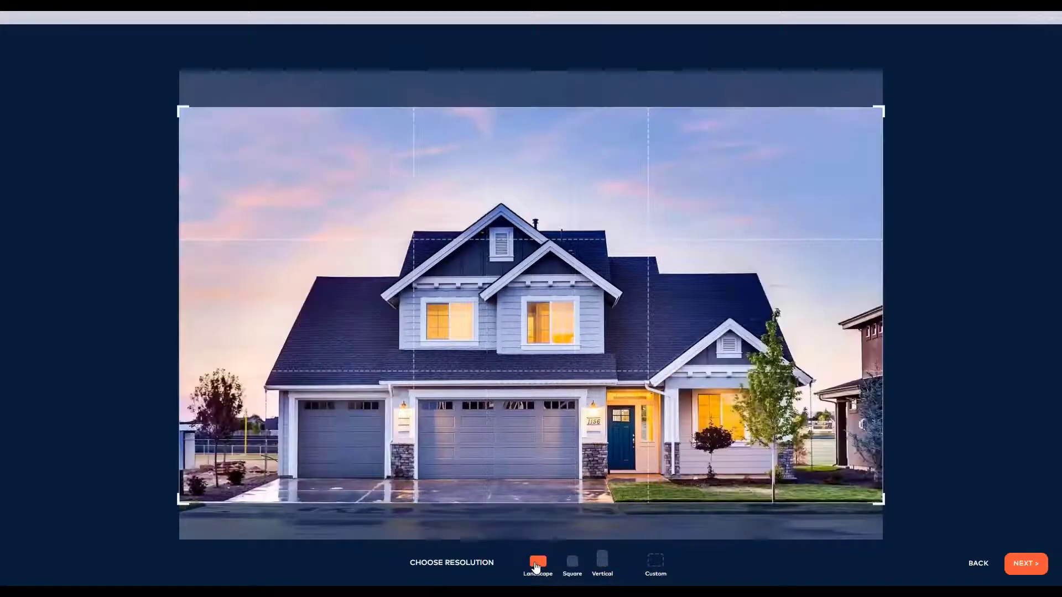
left_click(1026, 564)
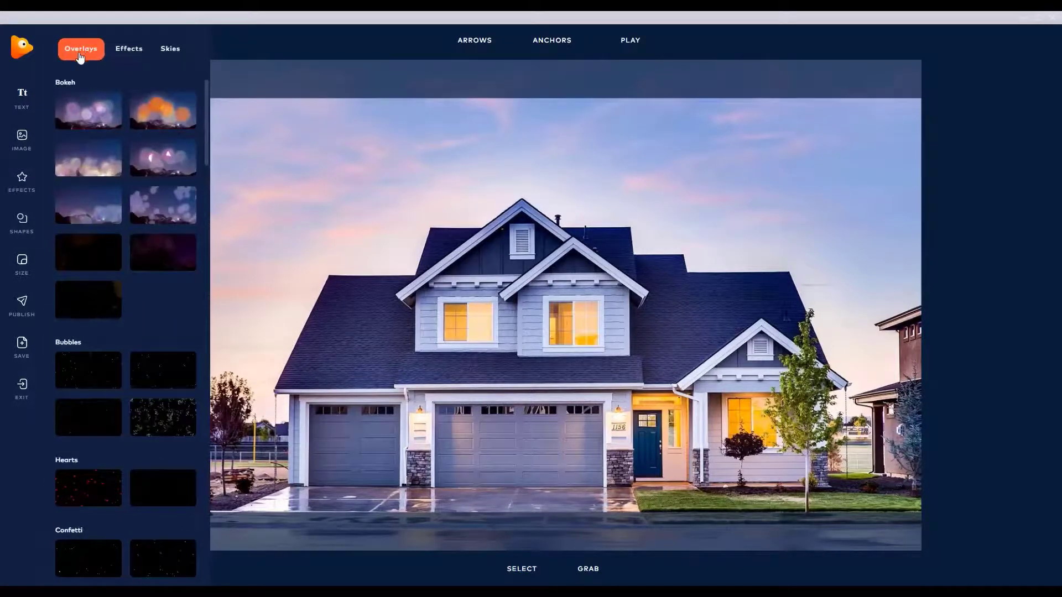
Step: Drag the peach sunset-cloud sky from the Skies collection onto the canvas as layer sky-4
left_click(169, 56)
left_click(170, 50)
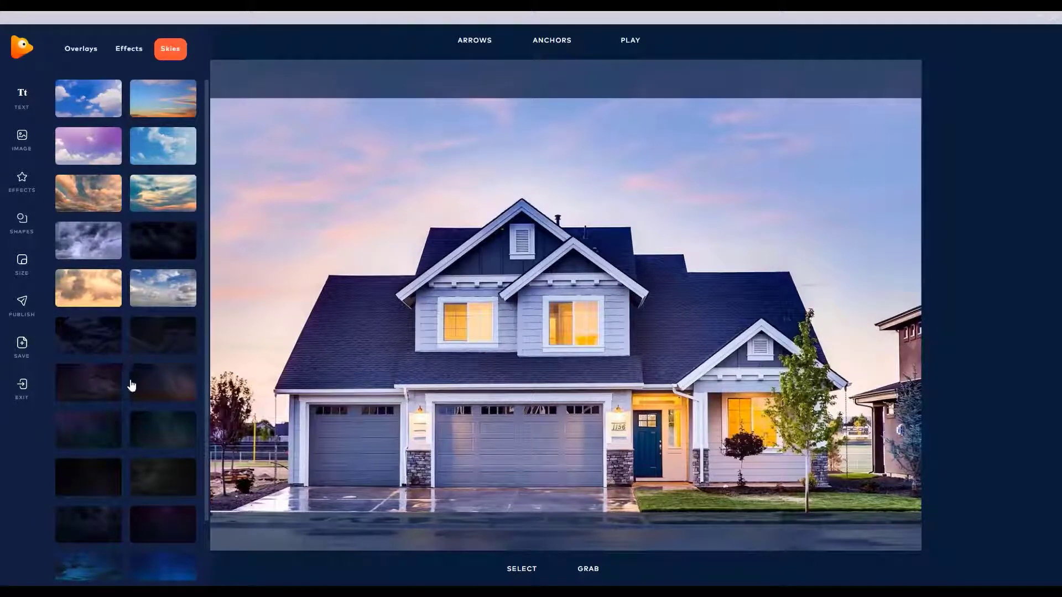
scroll(131, 376, "down", 1)
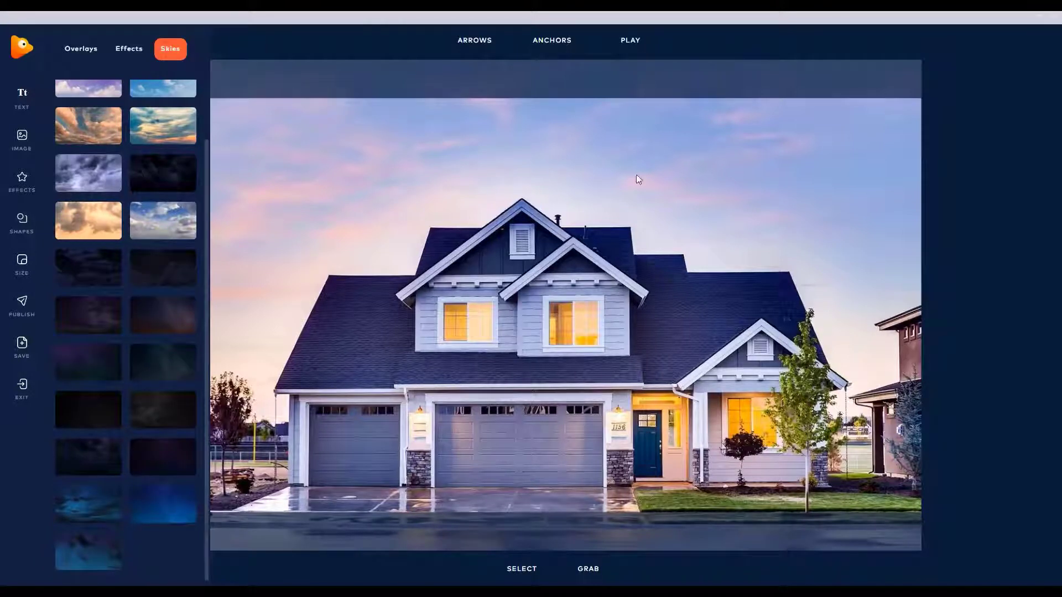
scroll(133, 271, "up", 1)
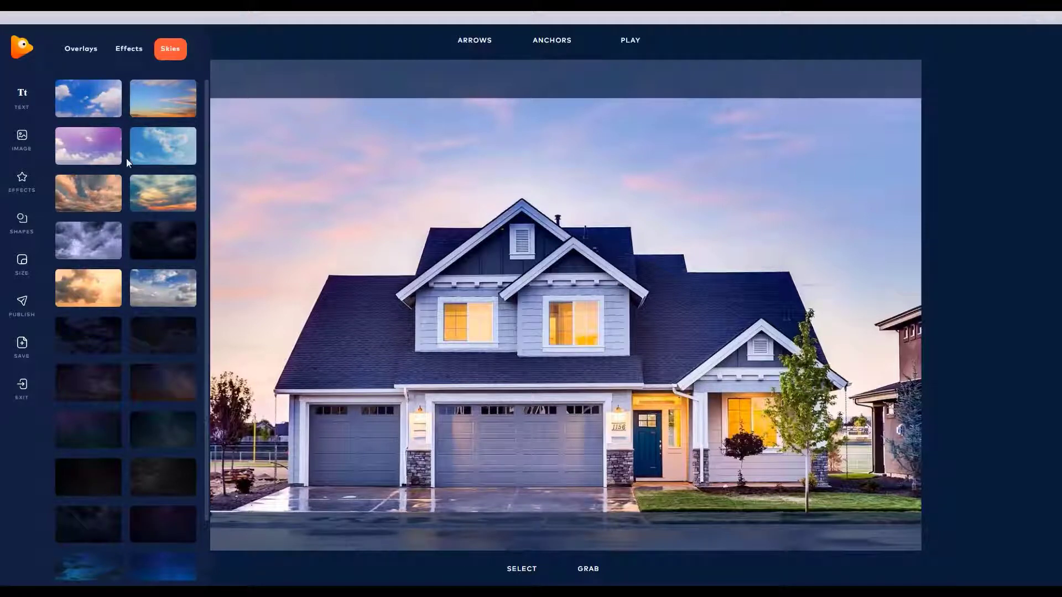
left_click_drag(109, 187, 218, 228)
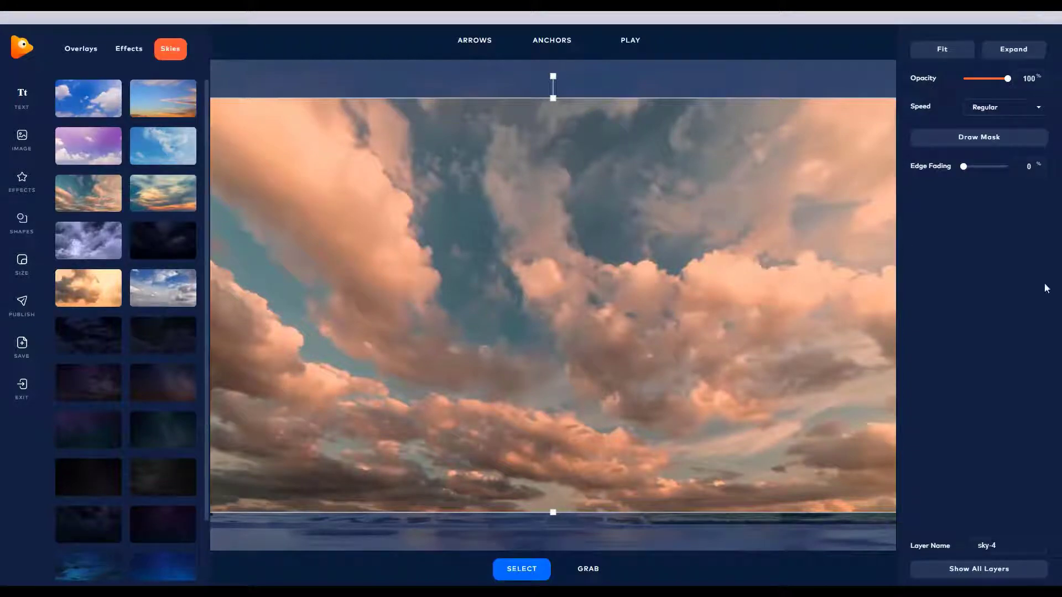
Step: Paint the sky-4 mask across the top sky, enlarging the brush to 90 for the upper-right sky
left_click(999, 143)
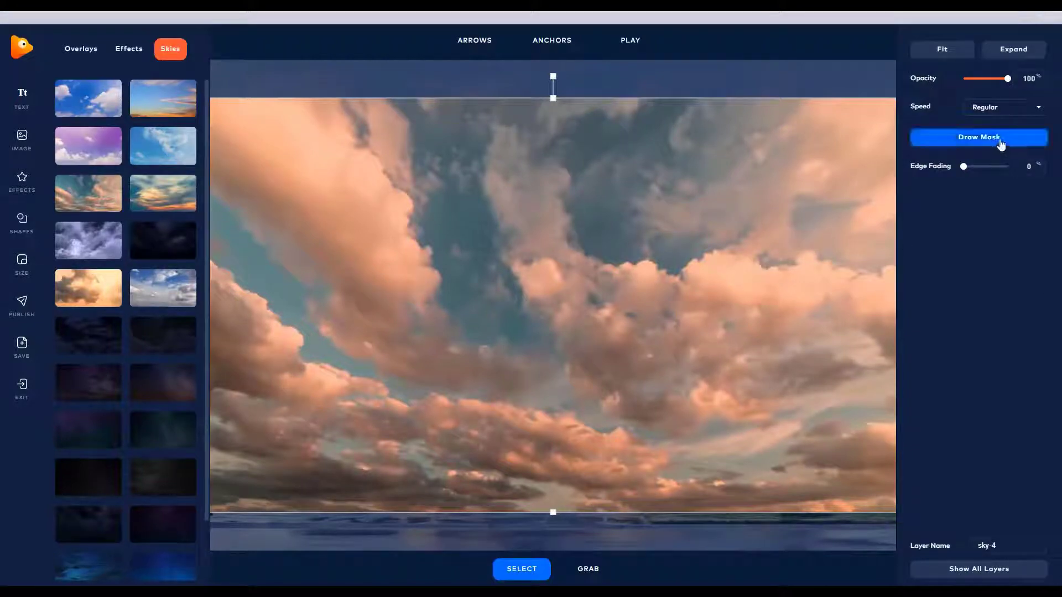
left_click(1000, 143)
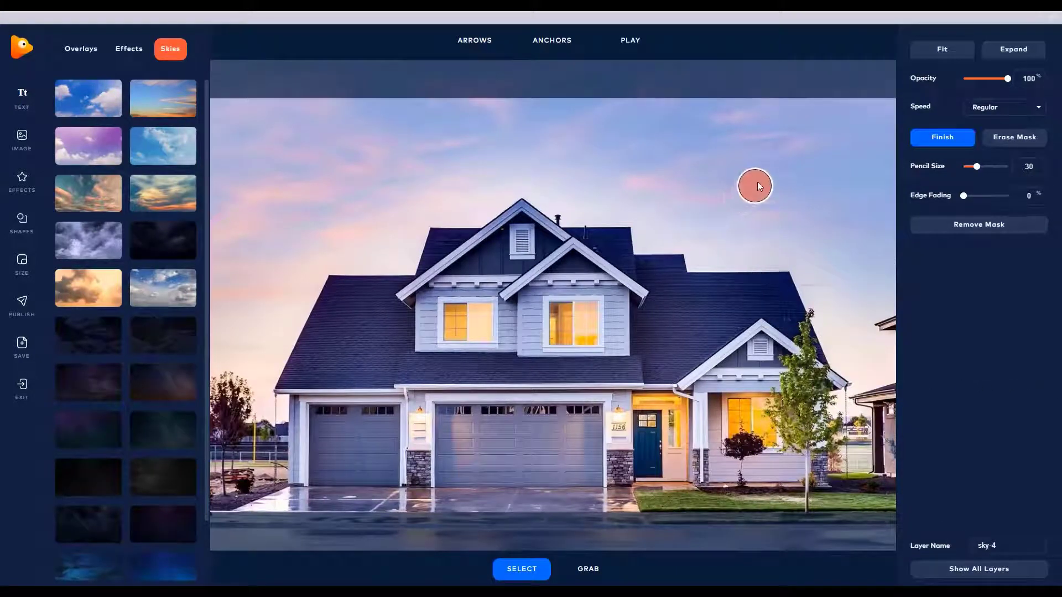
left_click_drag(770, 164, 170, 116)
mouse_move(268, 102)
left_mouse_down()
mouse_move(880, 110)
mouse_move(274, 115)
mouse_move(185, 152)
mouse_move(273, 130)
mouse_move(189, 167)
mouse_move(187, 187)
mouse_move(274, 145)
mouse_move(246, 175)
mouse_move(765, 165)
mouse_move(577, 136)
mouse_move(664, 121)
left_mouse_up()
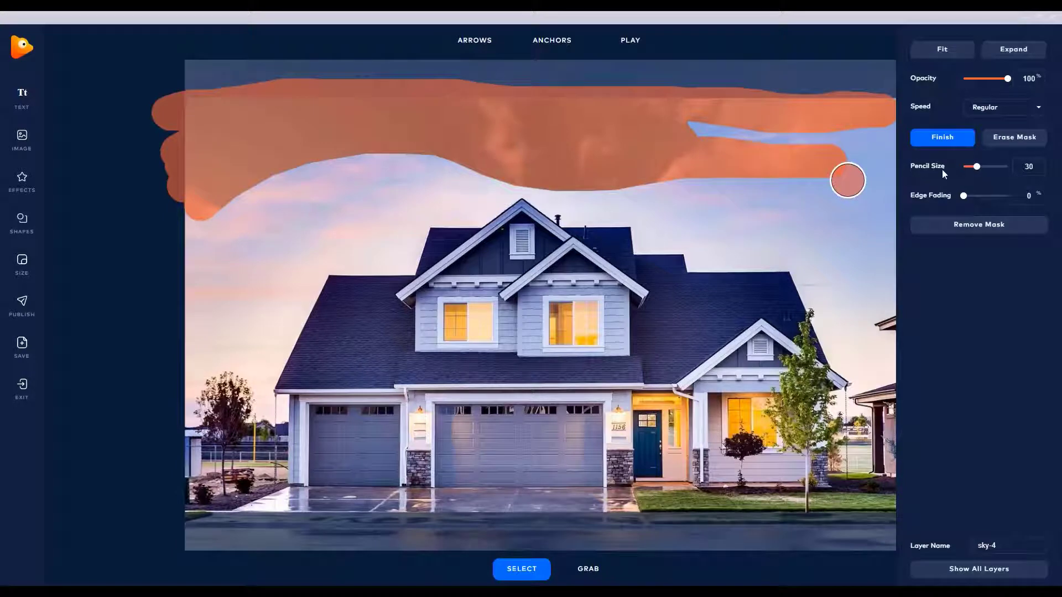
left_click_drag(978, 166, 1005, 168)
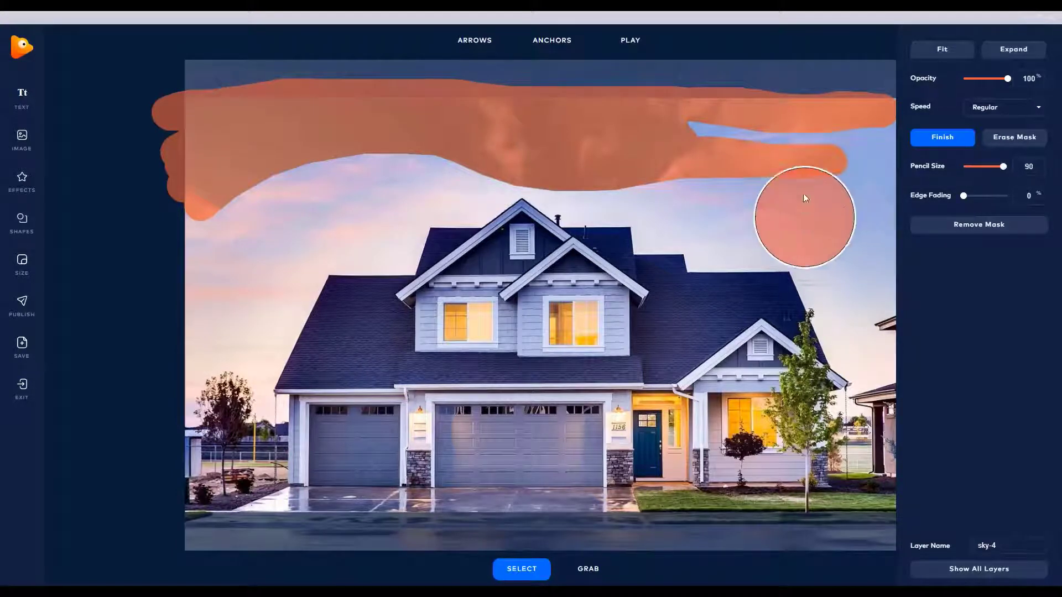
mouse_move(855, 133)
left_mouse_down()
mouse_move(883, 196)
mouse_move(820, 191)
mouse_move(851, 203)
mouse_move(861, 195)
mouse_move(817, 165)
mouse_move(621, 151)
mouse_move(545, 134)
mouse_move(486, 144)
mouse_move(387, 182)
mouse_move(350, 210)
mouse_move(318, 301)
mouse_move(339, 259)
mouse_move(335, 314)
mouse_move(382, 228)
mouse_move(461, 199)
mouse_move(476, 177)
mouse_move(567, 150)
mouse_move(632, 153)
mouse_move(739, 203)
mouse_move(838, 223)
mouse_move(855, 257)
mouse_move(865, 234)
mouse_move(997, 167)
mouse_move(973, 166)
left_mouse_up()
scroll(881, 197, "down", 2)
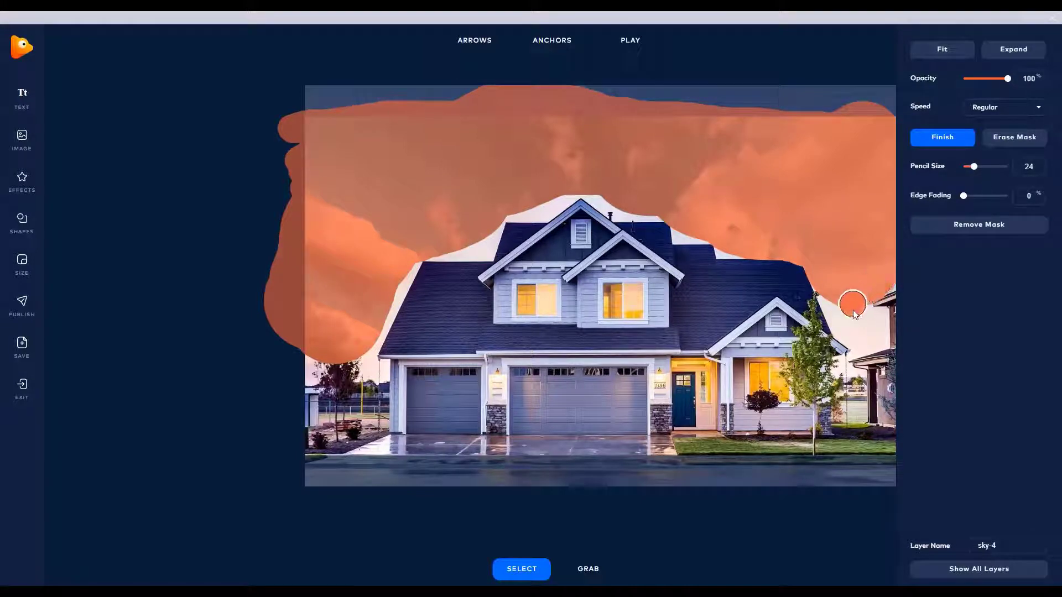
Step: Extend the mask below the right roof, erase its spill off the roof, and paint sky near the garage
mouse_move(850, 308)
left_mouse_down()
mouse_move(866, 346)
mouse_move(878, 317)
mouse_move(871, 295)
mouse_move(886, 279)
mouse_move(772, 278)
mouse_move(752, 240)
left_mouse_up()
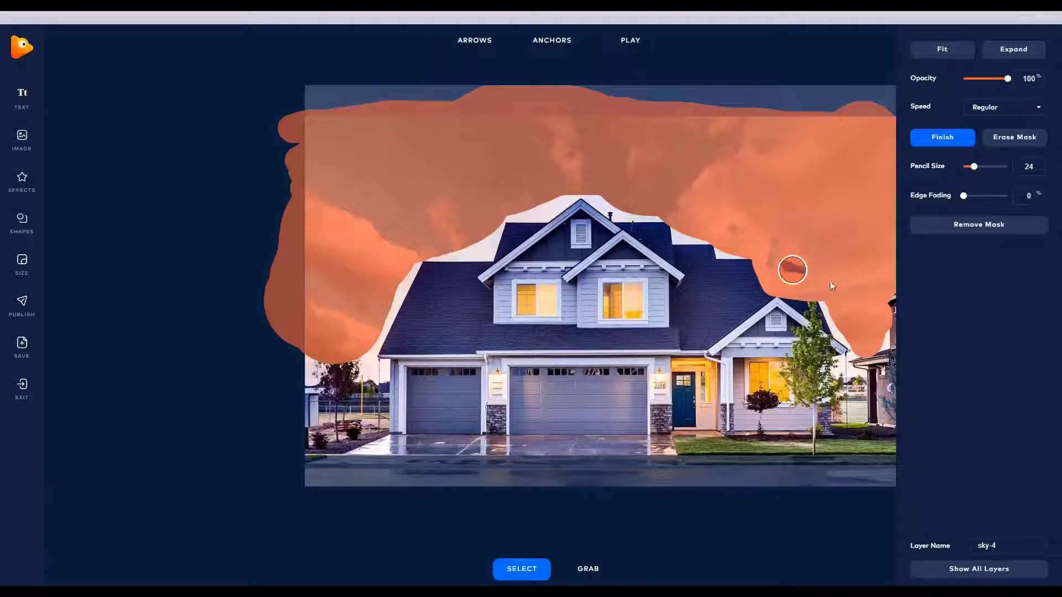
left_click(1035, 145)
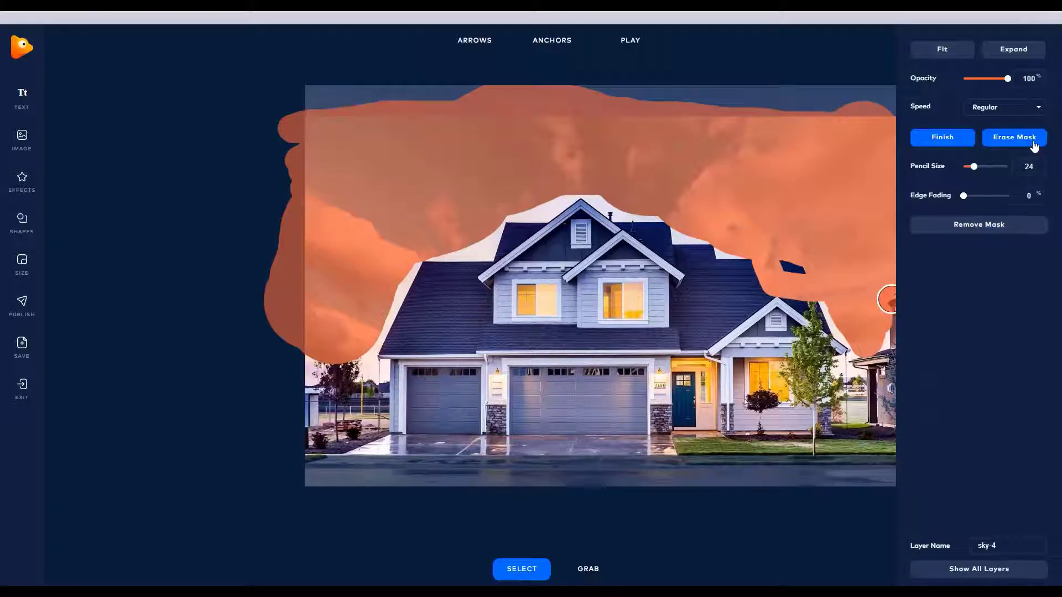
left_click(1034, 146)
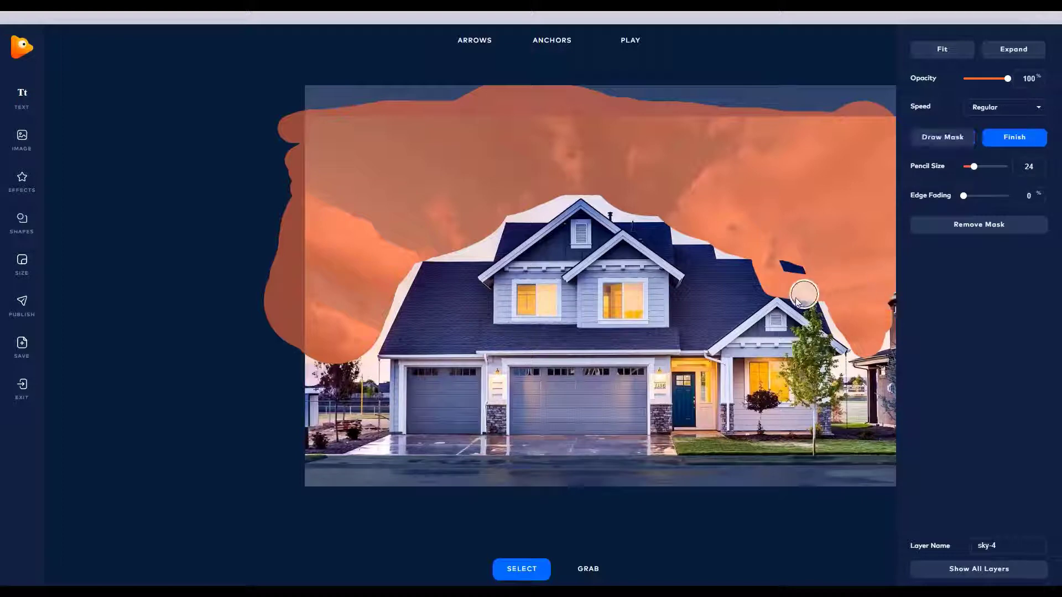
mouse_move(766, 289)
left_mouse_down()
mouse_move(753, 270)
mouse_move(772, 265)
mouse_move(748, 270)
mouse_move(790, 275)
mouse_move(806, 304)
mouse_move(762, 293)
left_mouse_up()
left_click(940, 146)
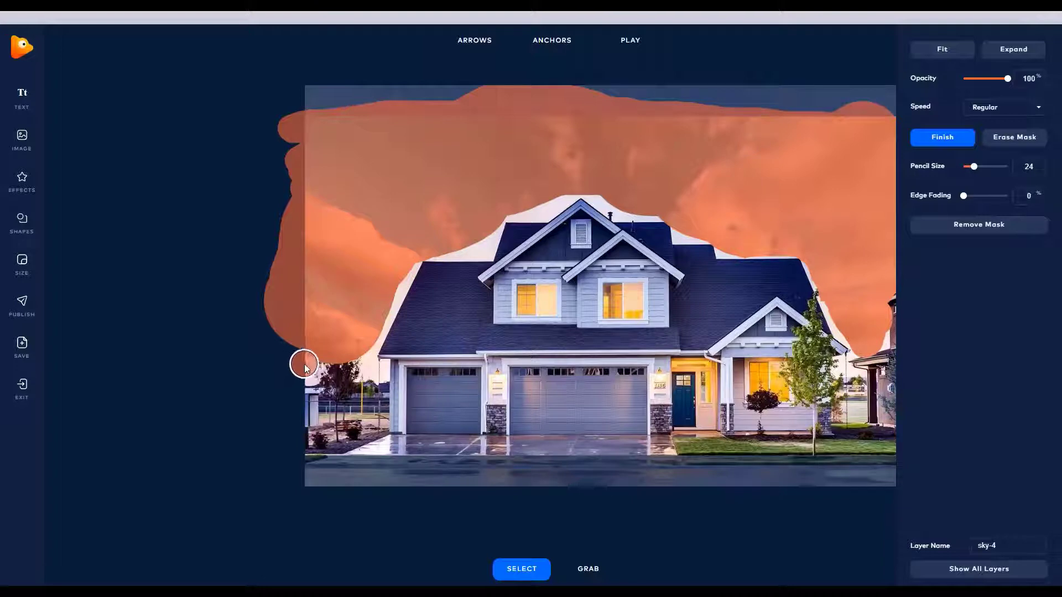
mouse_move(305, 367)
left_mouse_down()
mouse_move(368, 373)
mouse_move(361, 356)
mouse_move(409, 255)
mouse_move(484, 249)
mouse_move(496, 212)
mouse_move(544, 210)
mouse_move(584, 192)
mouse_move(668, 209)
mouse_move(684, 231)
mouse_move(710, 232)
mouse_move(731, 249)
mouse_move(895, 260)
left_mouse_up()
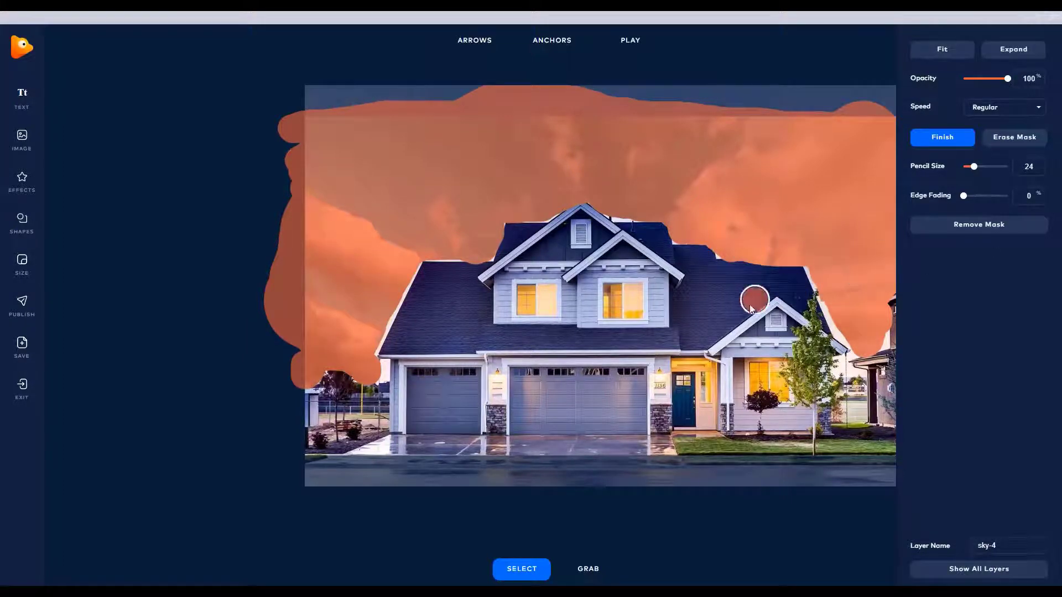
Step: Zoom in, shrink the brush to 9, and mask the light strip along the roof edge
scroll(347, 326, "up", 2)
scroll(345, 326, "up", 4)
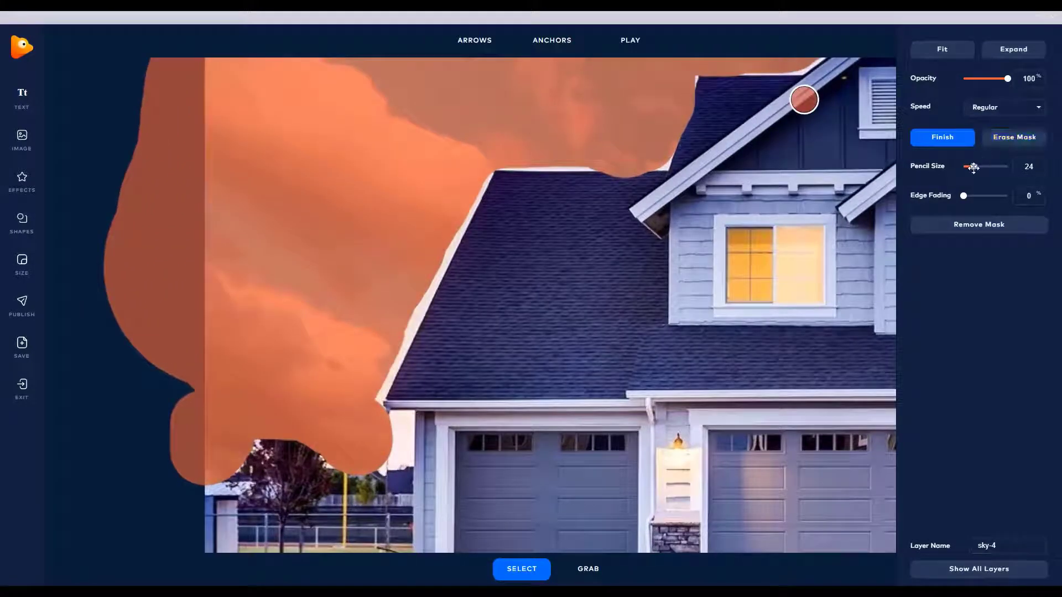
left_click_drag(974, 166, 967, 167)
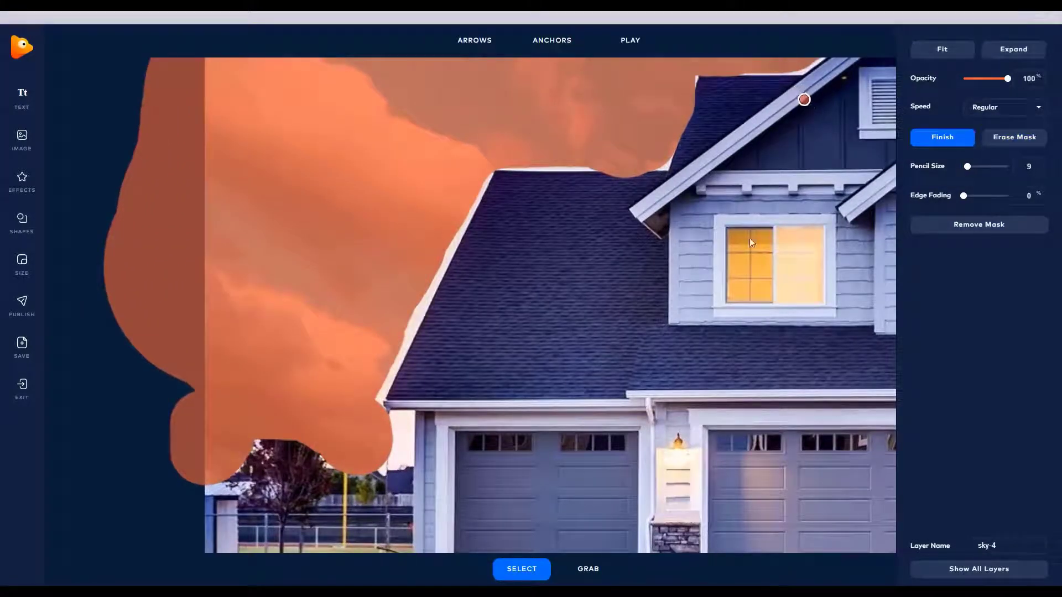
mouse_move(375, 406)
left_mouse_down()
mouse_move(423, 292)
mouse_move(404, 342)
mouse_move(408, 307)
mouse_move(437, 263)
mouse_move(425, 296)
mouse_move(448, 240)
mouse_move(437, 270)
left_mouse_up()
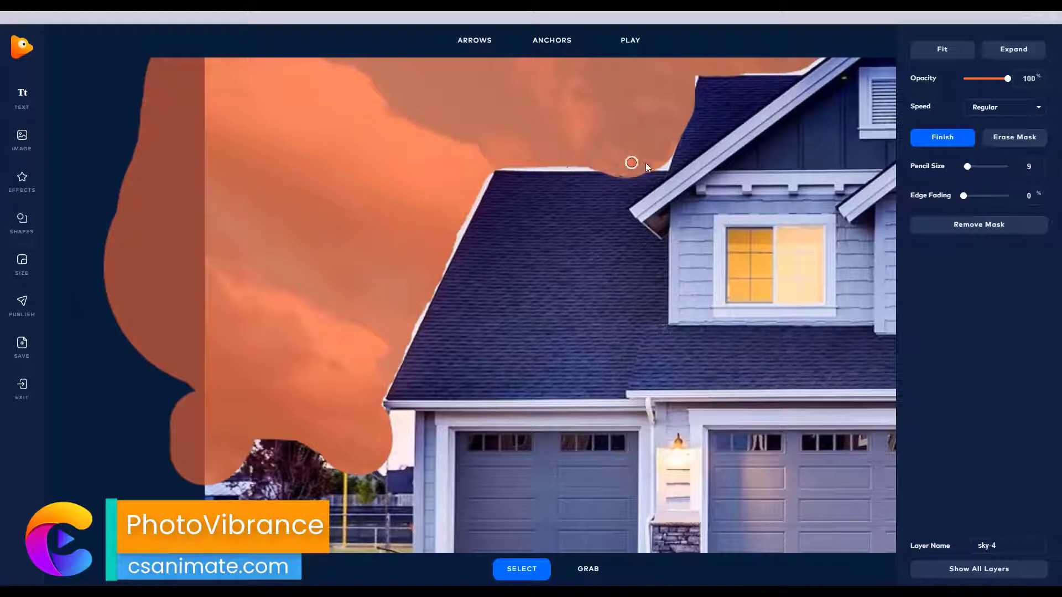
Step: Erase mask off the left roof edge, fill the eave gap, and uncover the treetop beside the garage
left_click(1015, 139)
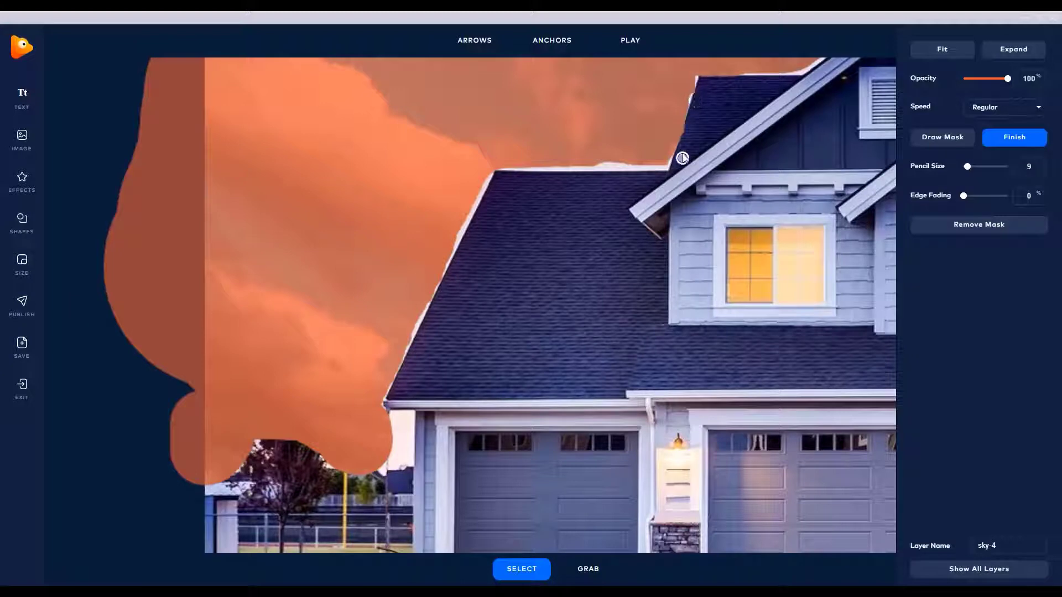
mouse_move(682, 159)
left_mouse_down()
mouse_move(701, 87)
mouse_move(671, 161)
mouse_move(712, 76)
mouse_move(701, 78)
mouse_move(782, 87)
left_mouse_up()
left_click(947, 138)
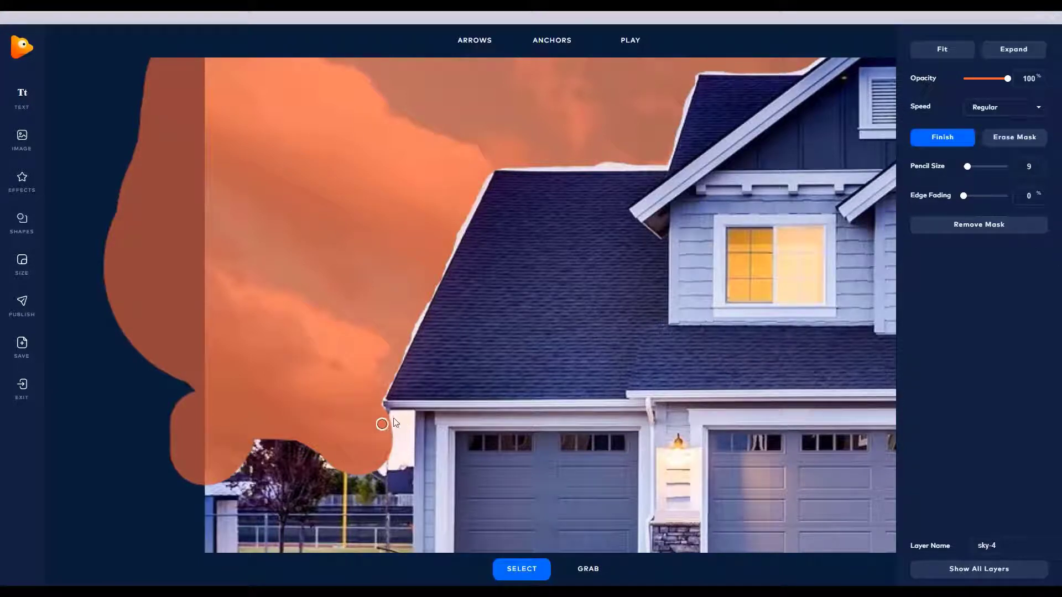
mouse_move(413, 418)
left_mouse_down()
mouse_move(380, 416)
mouse_move(400, 420)
mouse_move(403, 458)
mouse_move(403, 426)
mouse_move(407, 458)
left_mouse_up()
left_click(1015, 138)
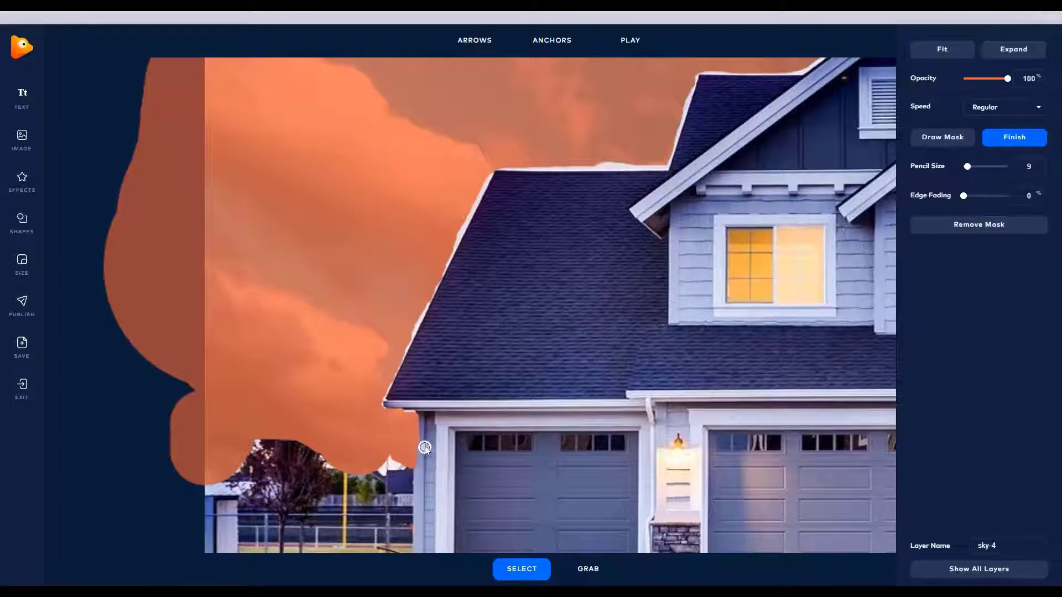
mouse_move(424, 448)
left_mouse_down()
mouse_move(420, 469)
mouse_move(420, 454)
left_mouse_up()
mouse_move(263, 456)
left_mouse_down()
mouse_move(259, 433)
mouse_move(272, 450)
mouse_move(270, 429)
mouse_move(279, 445)
mouse_move(281, 422)
mouse_move(289, 445)
mouse_move(288, 420)
mouse_move(294, 448)
mouse_move(298, 424)
mouse_move(312, 463)
mouse_move(320, 437)
mouse_move(324, 479)
mouse_move(317, 416)
mouse_move(313, 427)
mouse_move(301, 407)
mouse_move(295, 429)
mouse_move(298, 403)
mouse_move(289, 406)
mouse_move(283, 440)
mouse_move(275, 394)
mouse_move(261, 441)
mouse_move(250, 413)
mouse_move(237, 498)
mouse_move(259, 394)
mouse_move(292, 467)
mouse_move(300, 405)
mouse_move(309, 416)
mouse_move(308, 425)
mouse_move(295, 401)
left_mouse_up()
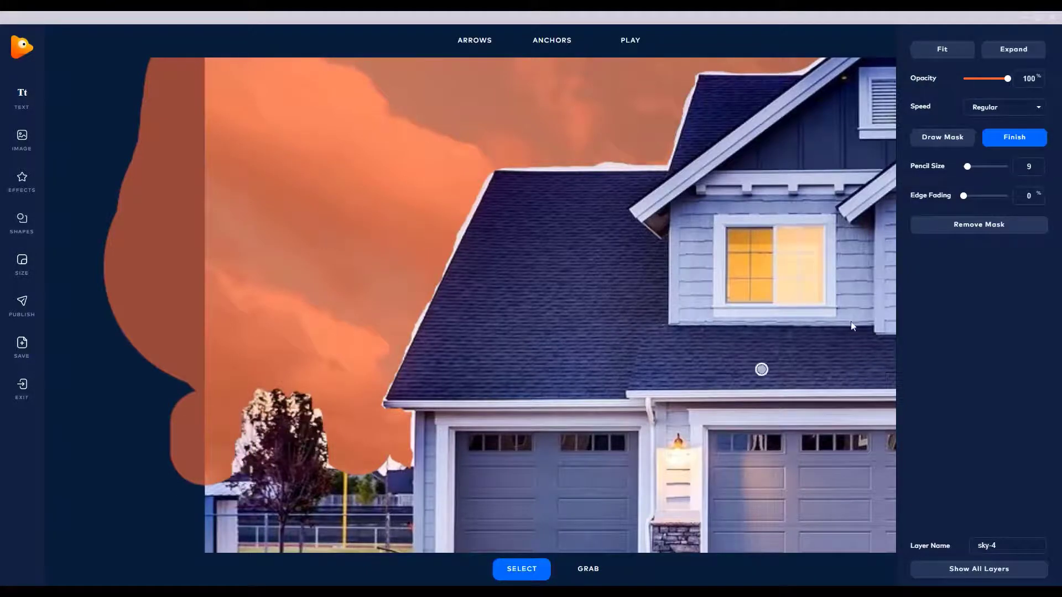
scroll(890, 307, "down", 3)
Step: Pan to centre the whole house, inspect the sky-4 mask, and finish mask editing
left_click(587, 569)
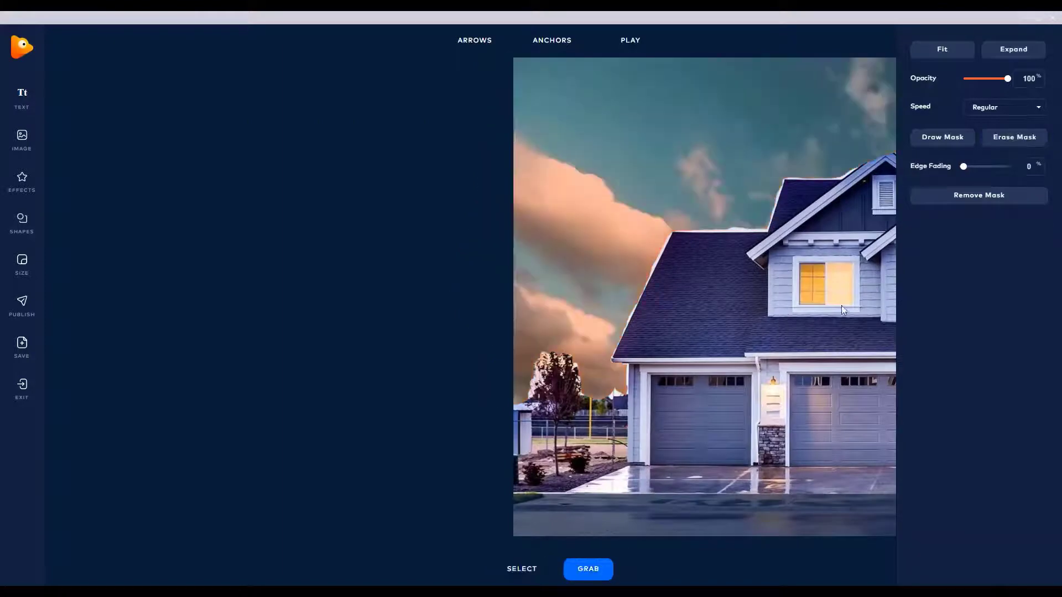
left_click_drag(841, 305, 401, 285)
left_click_drag(644, 293, 616, 281)
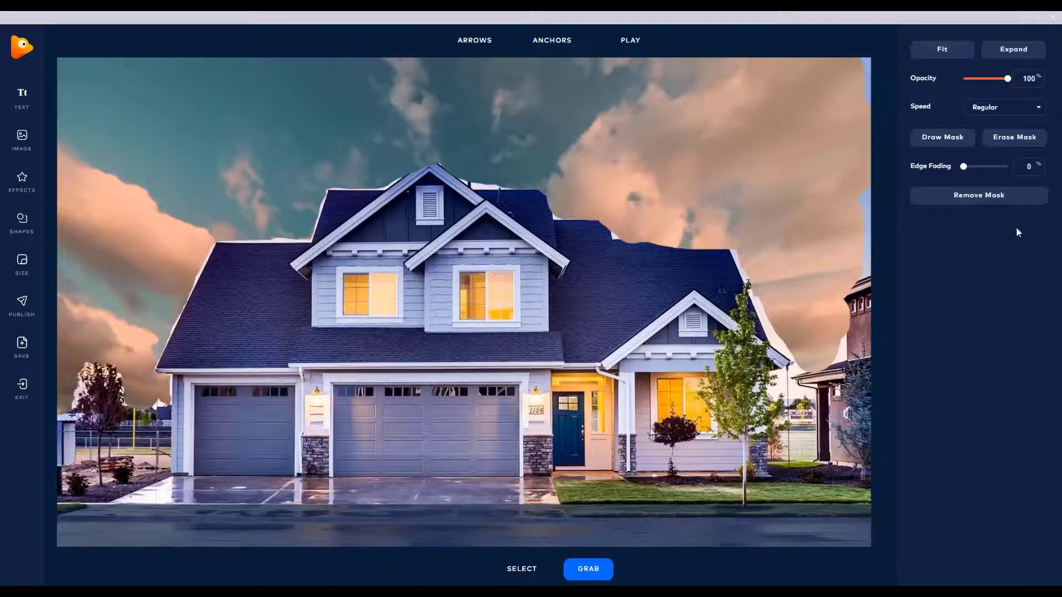
left_click(963, 143)
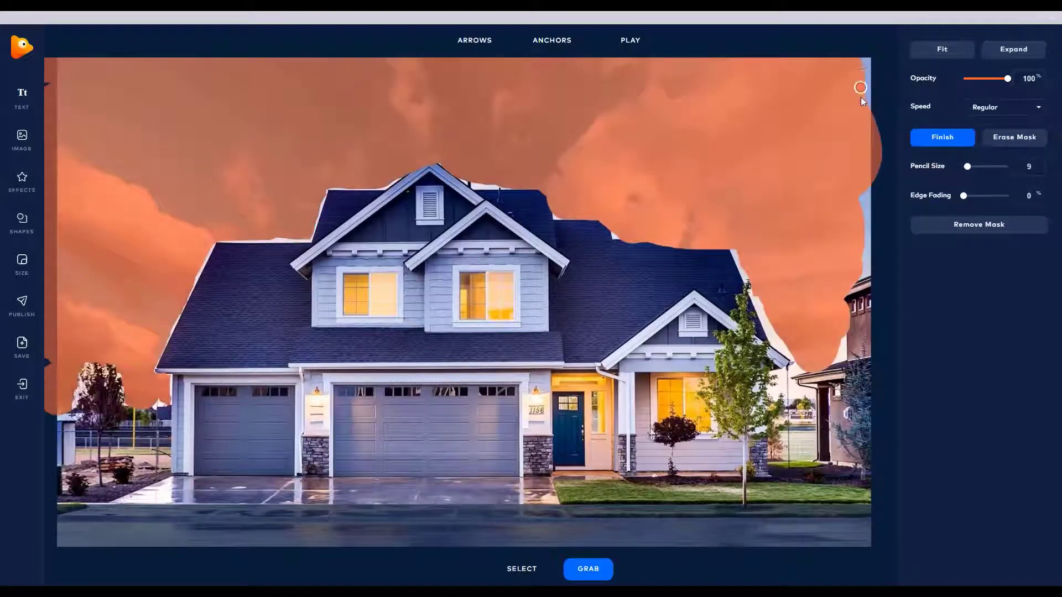
left_click(932, 138)
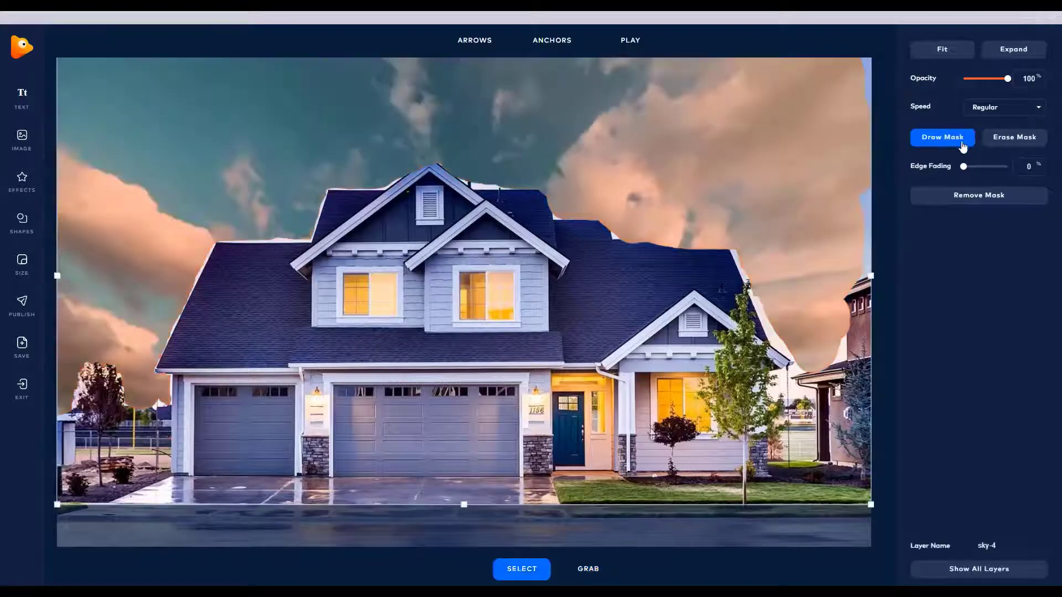
Step: Mask the right sky strip and white roof-edge strip, trimming spill along the upper roof toward the chimney
left_click(940, 144)
mouse_move(864, 64)
left_mouse_down()
mouse_move(863, 98)
mouse_move(866, 54)
mouse_move(871, 271)
left_mouse_up()
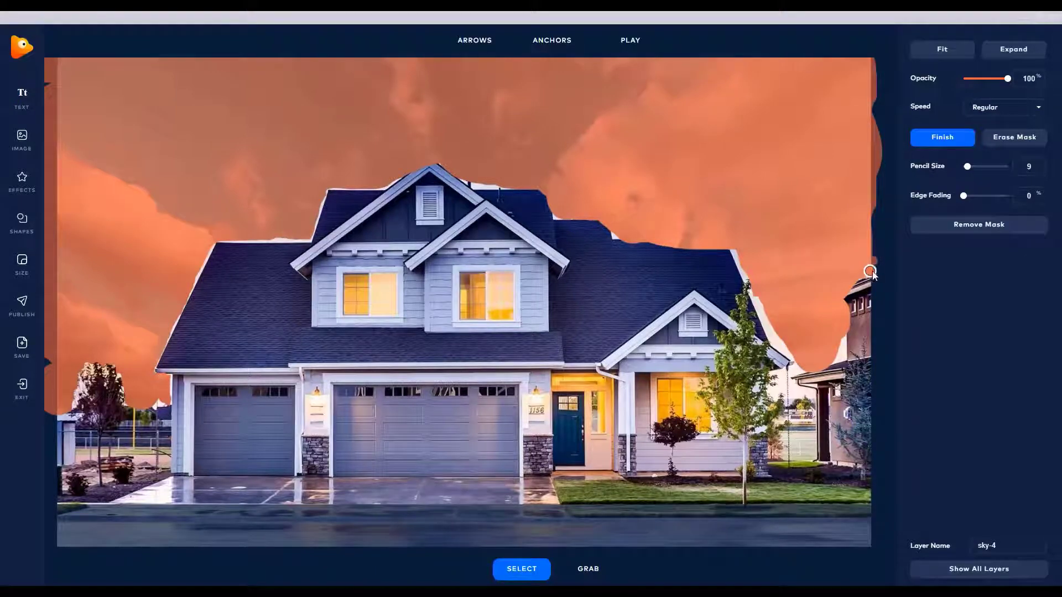
scroll(755, 287, "up", 5)
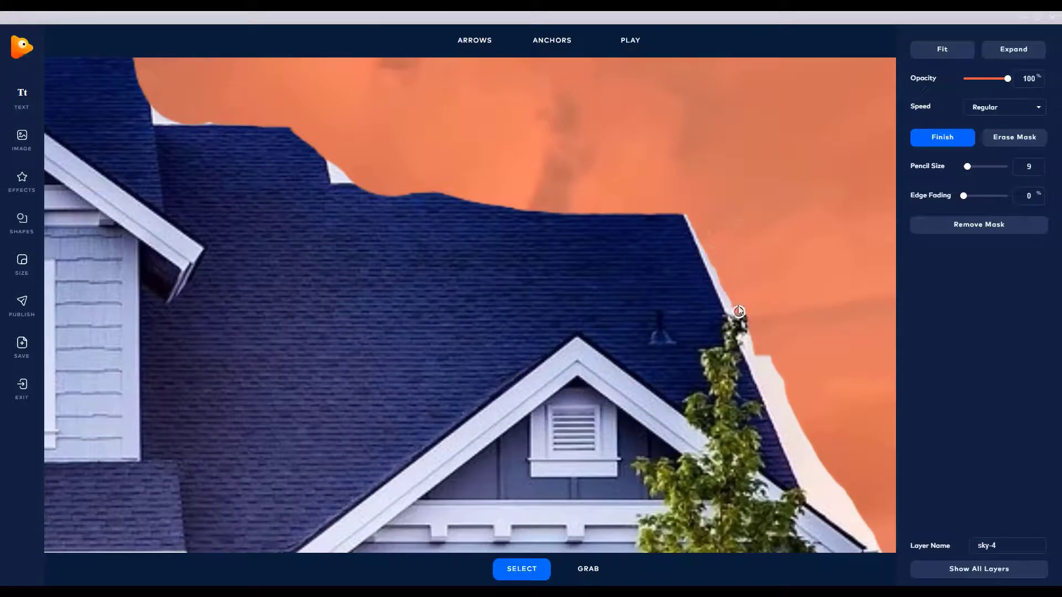
mouse_move(740, 330)
left_mouse_down()
mouse_move(768, 385)
mouse_move(771, 360)
mouse_move(785, 440)
mouse_move(878, 549)
mouse_move(808, 484)
left_mouse_up()
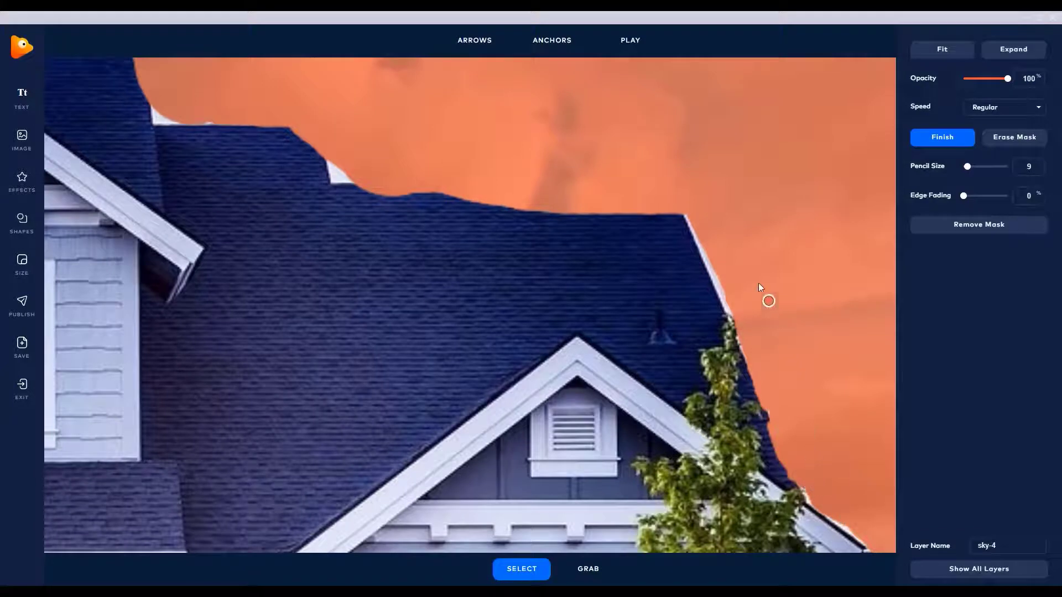
left_click(1018, 137)
mouse_move(382, 193)
left_mouse_down()
mouse_move(513, 203)
mouse_move(376, 203)
mouse_move(517, 196)
mouse_move(335, 188)
mouse_move(557, 199)
mouse_move(593, 194)
mouse_move(488, 177)
mouse_move(678, 185)
mouse_move(691, 233)
mouse_move(669, 238)
mouse_move(643, 206)
mouse_move(601, 195)
mouse_move(525, 198)
mouse_move(495, 214)
mouse_move(618, 213)
left_mouse_up()
left_click(940, 139)
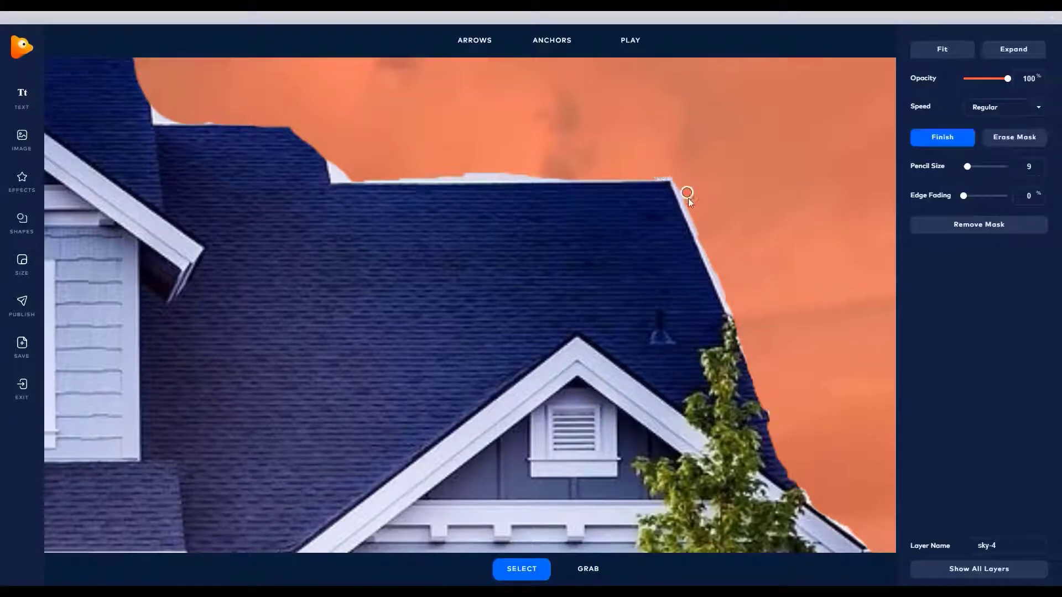
left_click_drag(457, 166, 532, 189)
left_click(1014, 137)
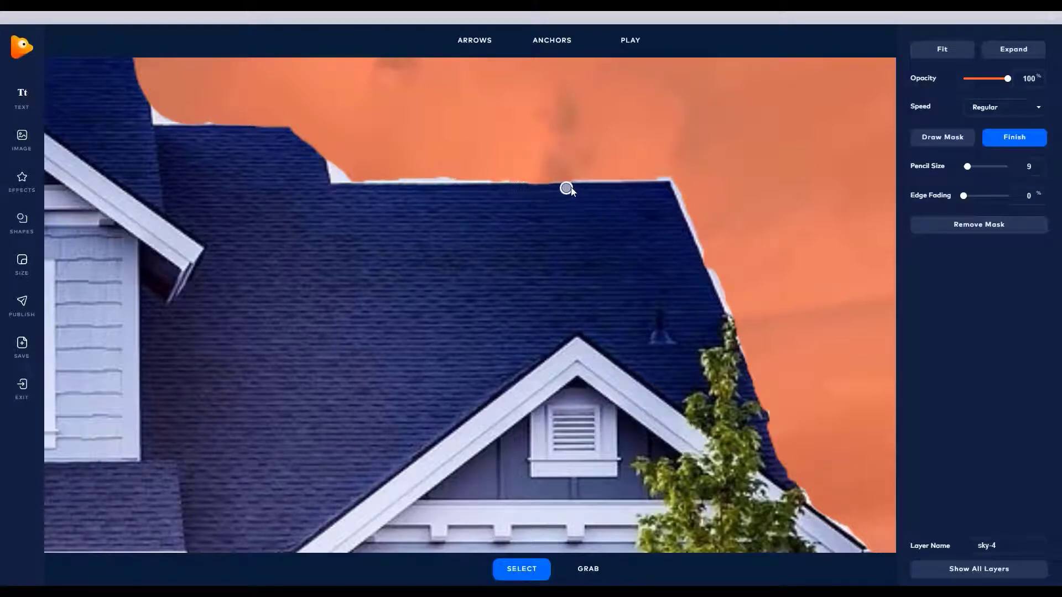
left_click_drag(590, 186, 440, 188)
mouse_move(371, 188)
left_mouse_down()
mouse_move(320, 175)
mouse_move(313, 131)
mouse_move(276, 129)
mouse_move(310, 128)
mouse_move(320, 154)
left_mouse_up()
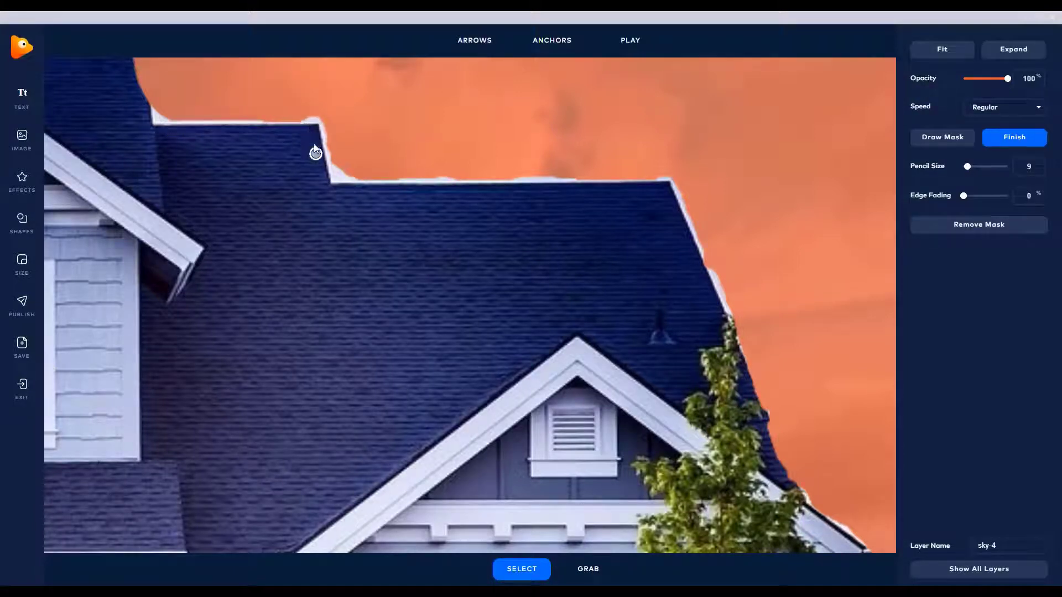
Step: Clear the mask off the neighbouring building's eave and left wall, then close mask editing
scroll(531, 238, "down", 5)
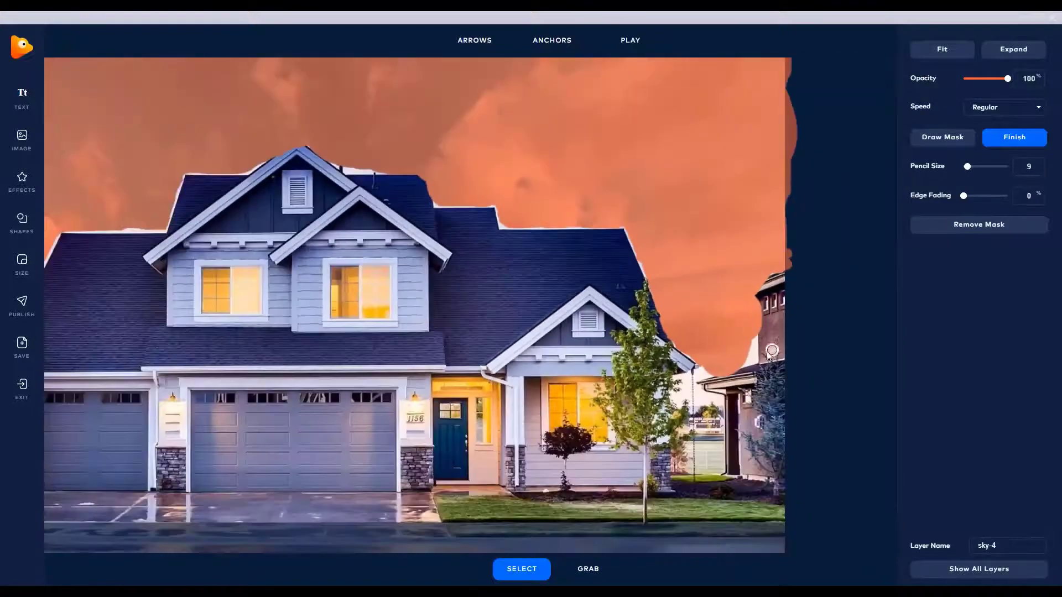
scroll(780, 290, "up", 5)
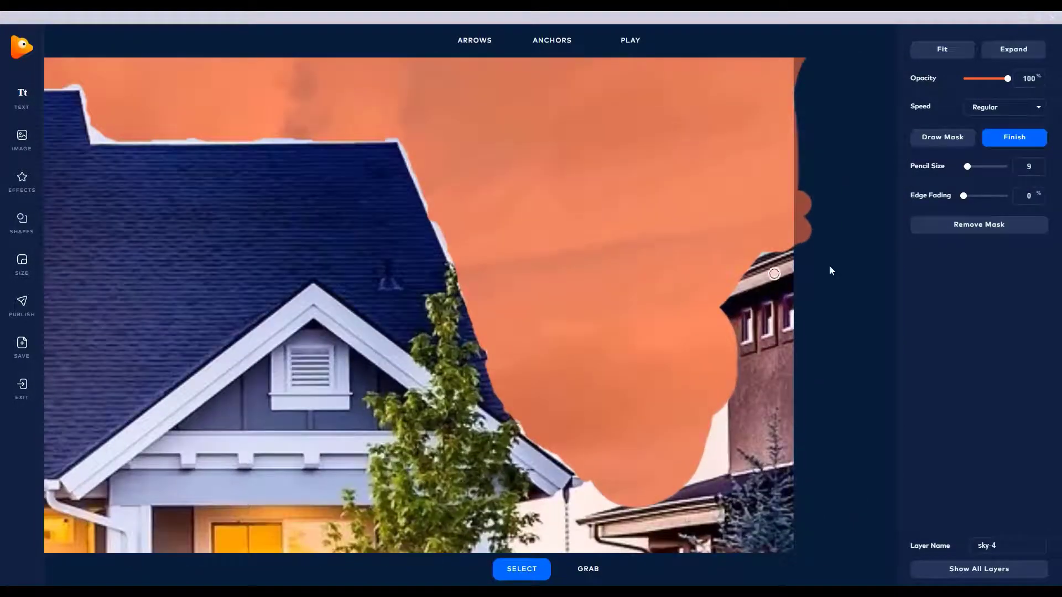
scroll(785, 258, "up", 1)
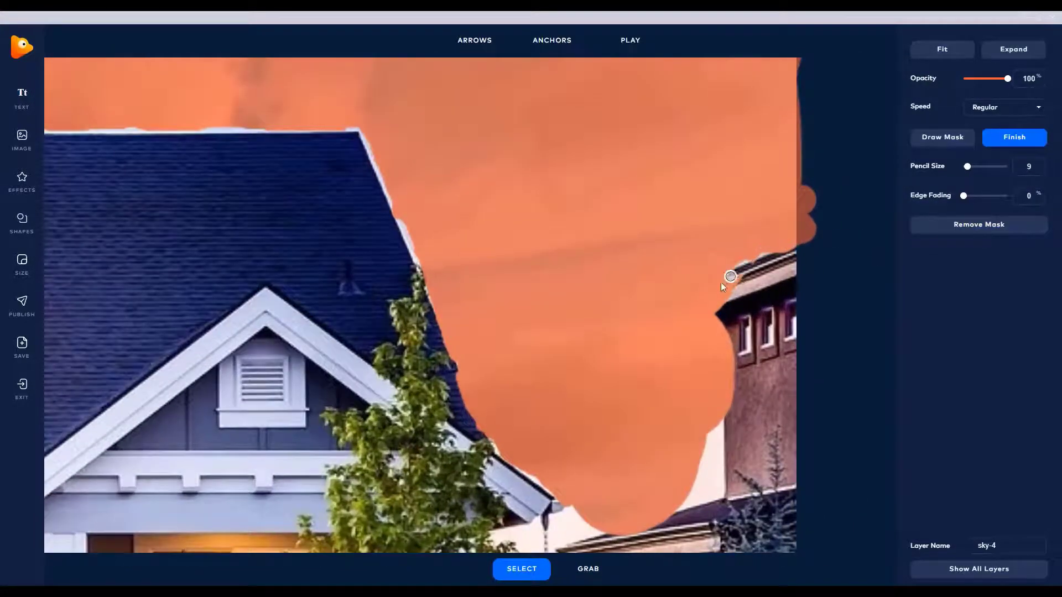
mouse_move(721, 283)
left_mouse_down()
mouse_move(811, 243)
mouse_move(718, 273)
left_mouse_up()
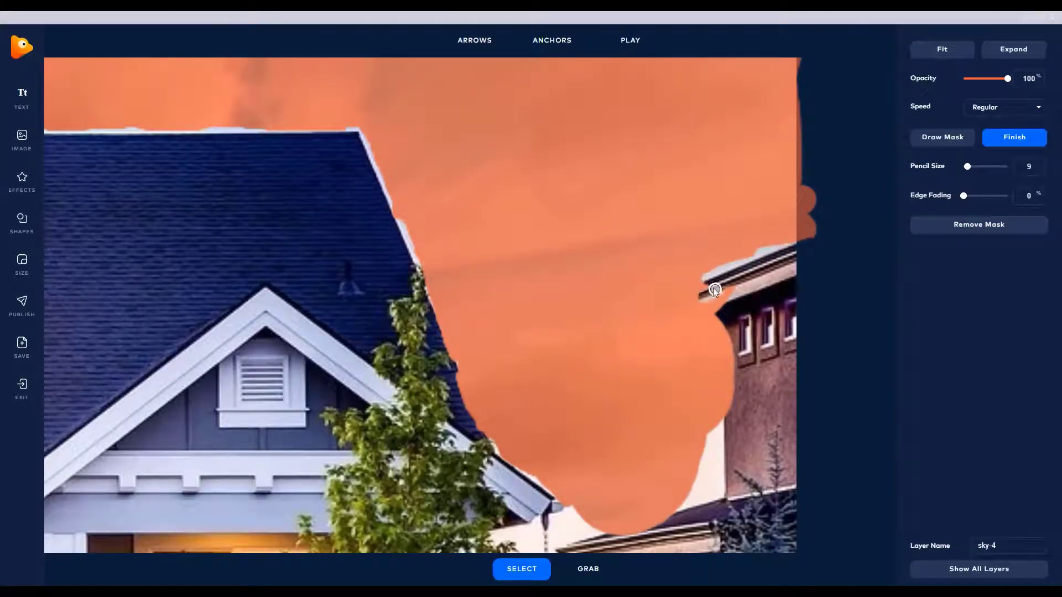
mouse_move(668, 301)
left_mouse_down()
mouse_move(731, 297)
mouse_move(707, 301)
mouse_move(726, 332)
mouse_move(717, 425)
mouse_move(731, 334)
mouse_move(723, 371)
mouse_move(720, 338)
mouse_move(739, 437)
mouse_move(735, 365)
mouse_move(730, 398)
left_mouse_up()
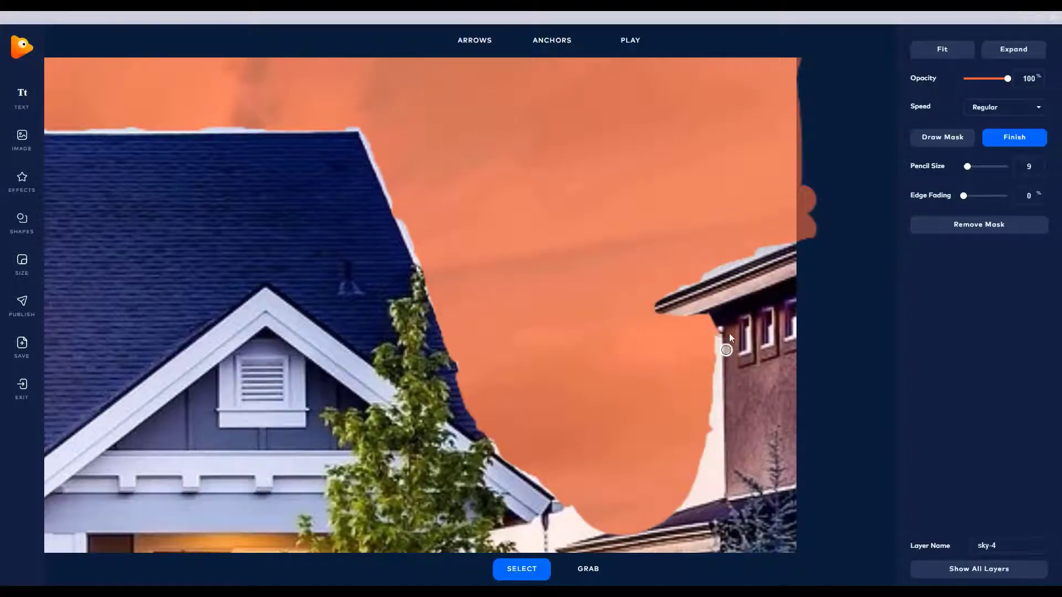
left_click_drag(658, 302, 650, 314)
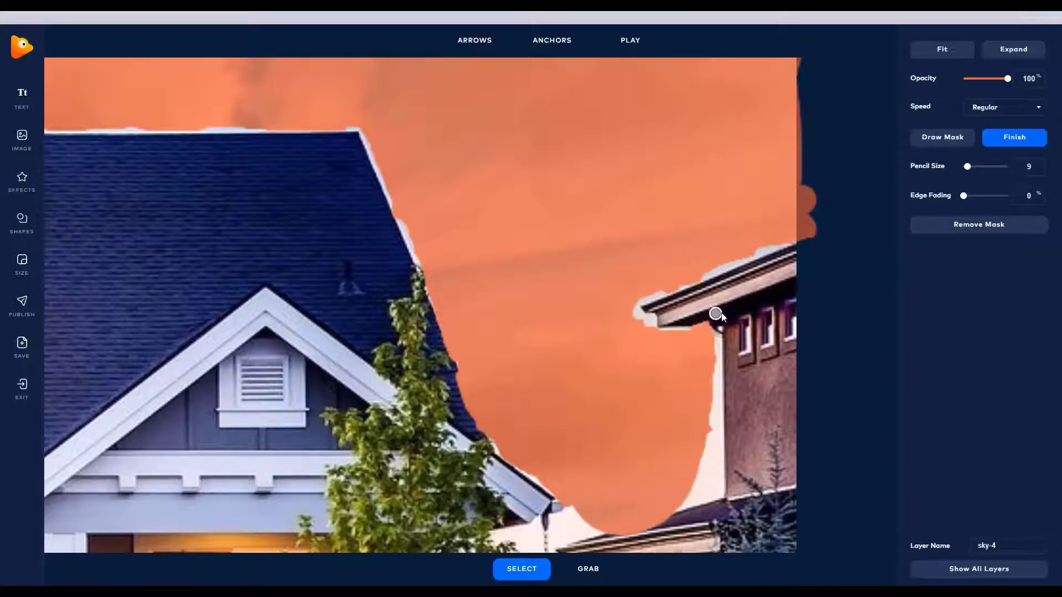
scroll(718, 315, "down", 5)
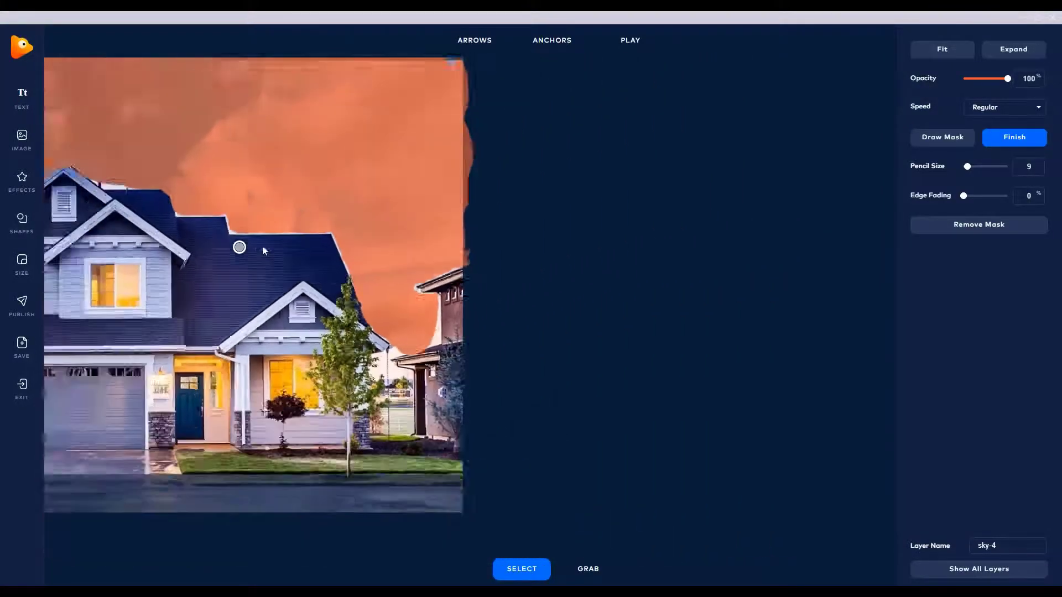
left_click(588, 569)
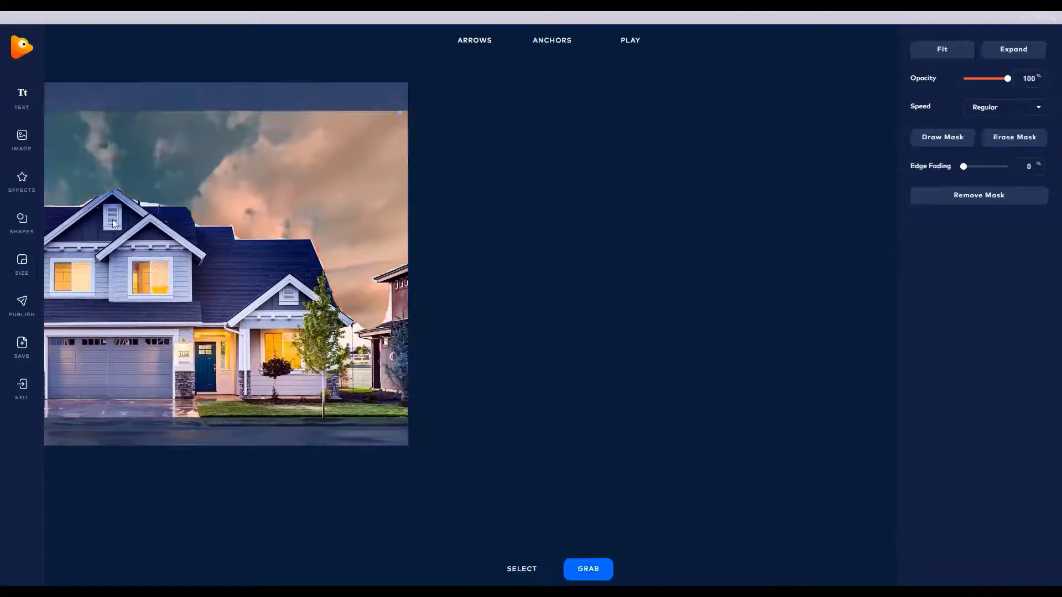
Step: Zoom onto the gable, reselect the sky layer, and paint mask into the roofline gap
left_click_drag(131, 233, 398, 260)
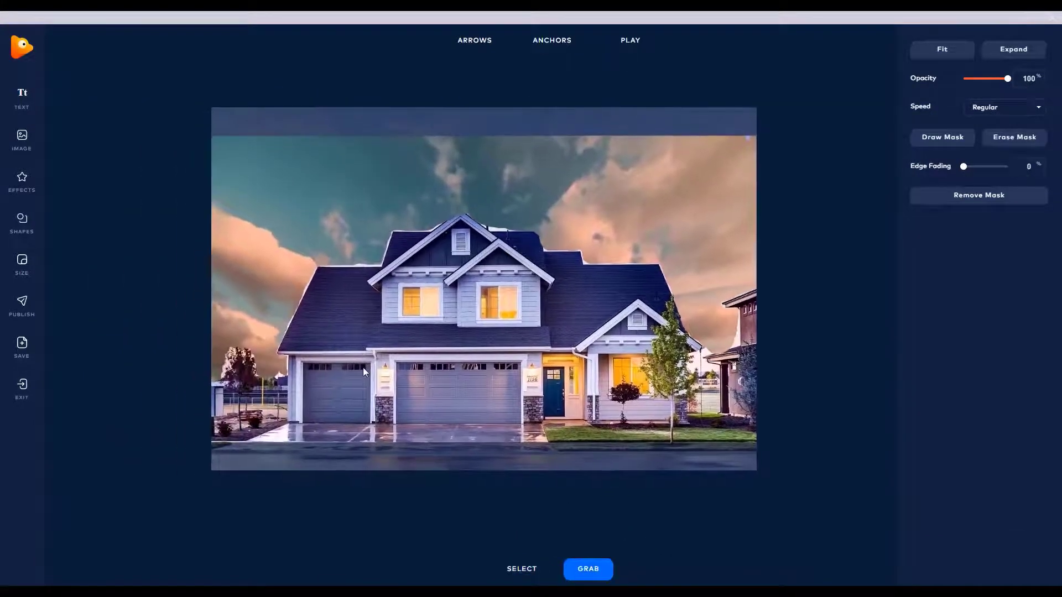
scroll(538, 337, "up", 2)
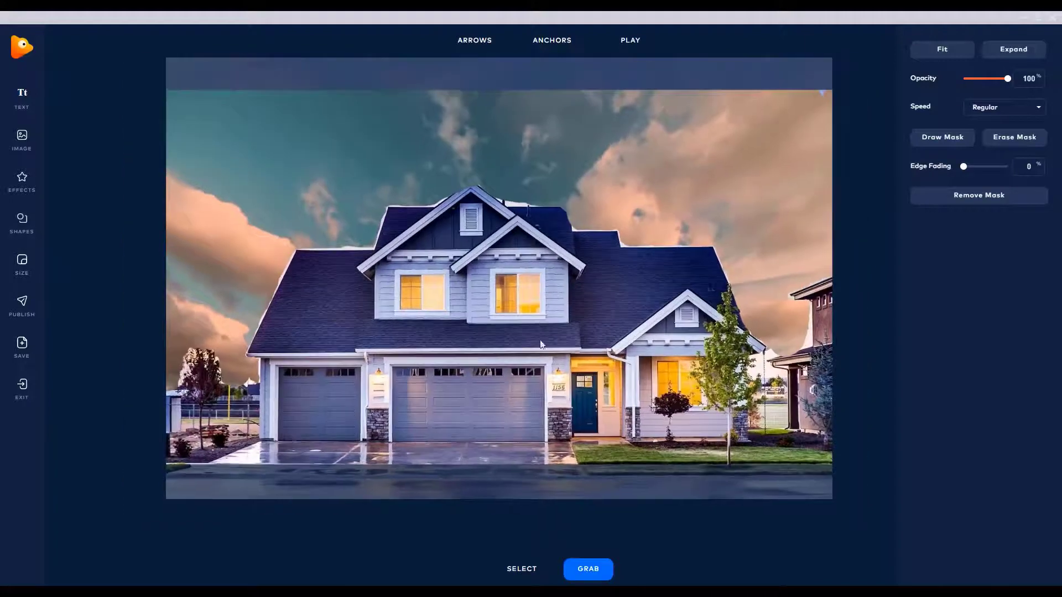
scroll(503, 191, "up", 4)
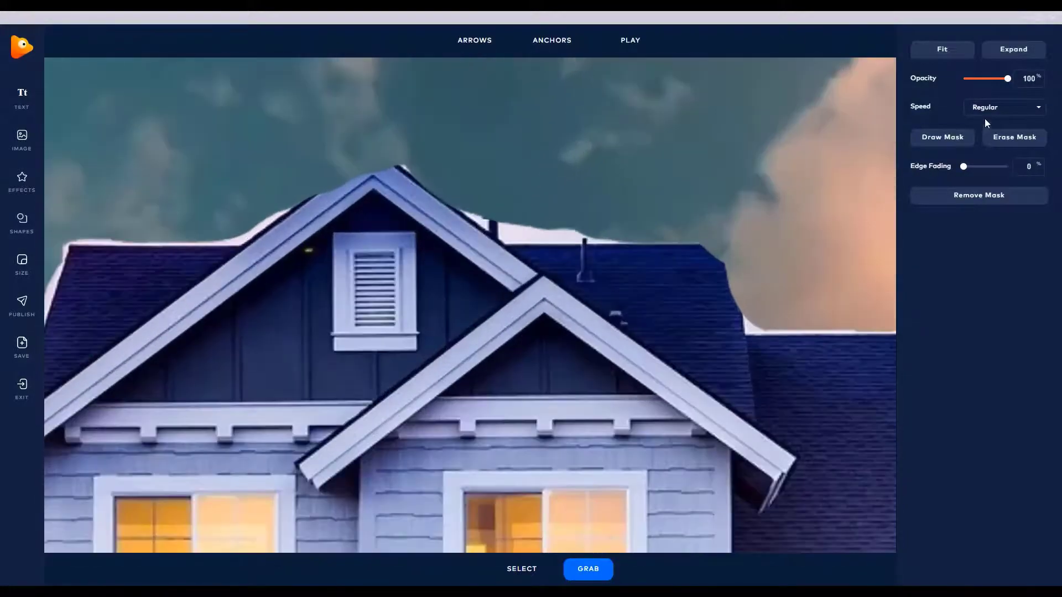
left_click(946, 138)
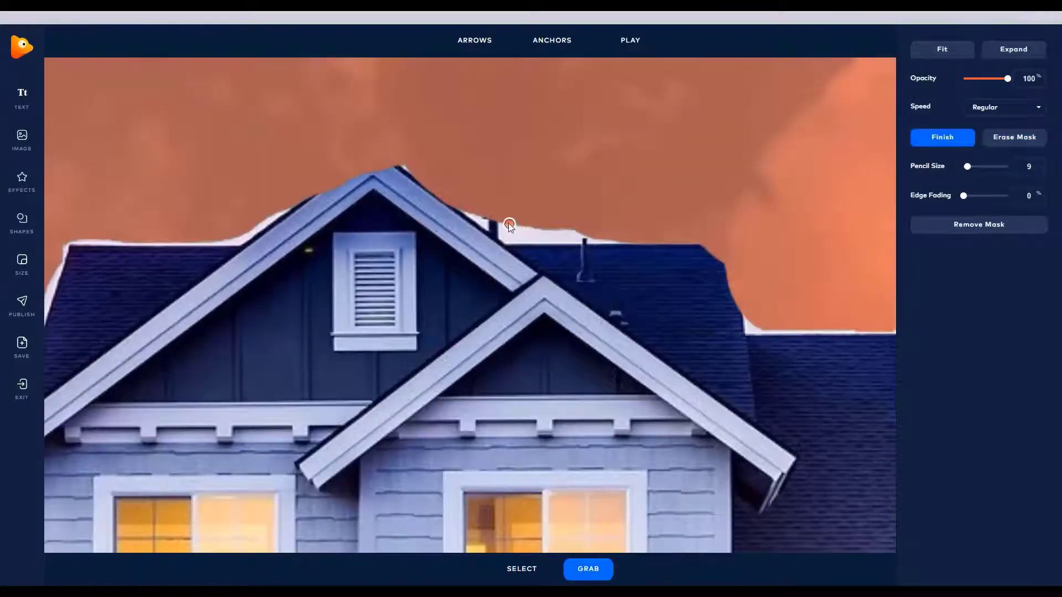
left_click_drag(509, 225, 512, 236)
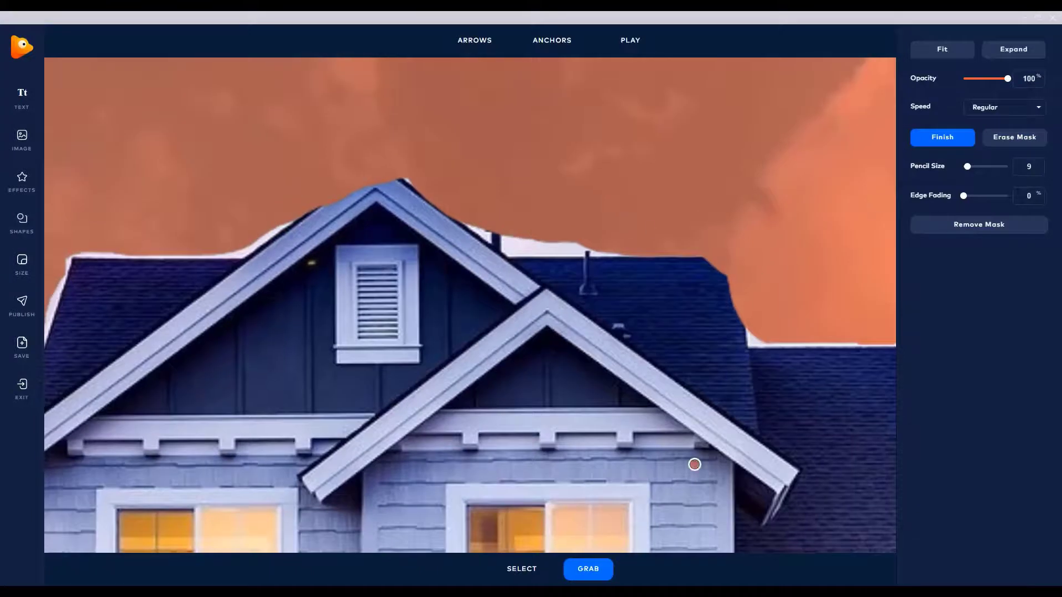
left_click(522, 569)
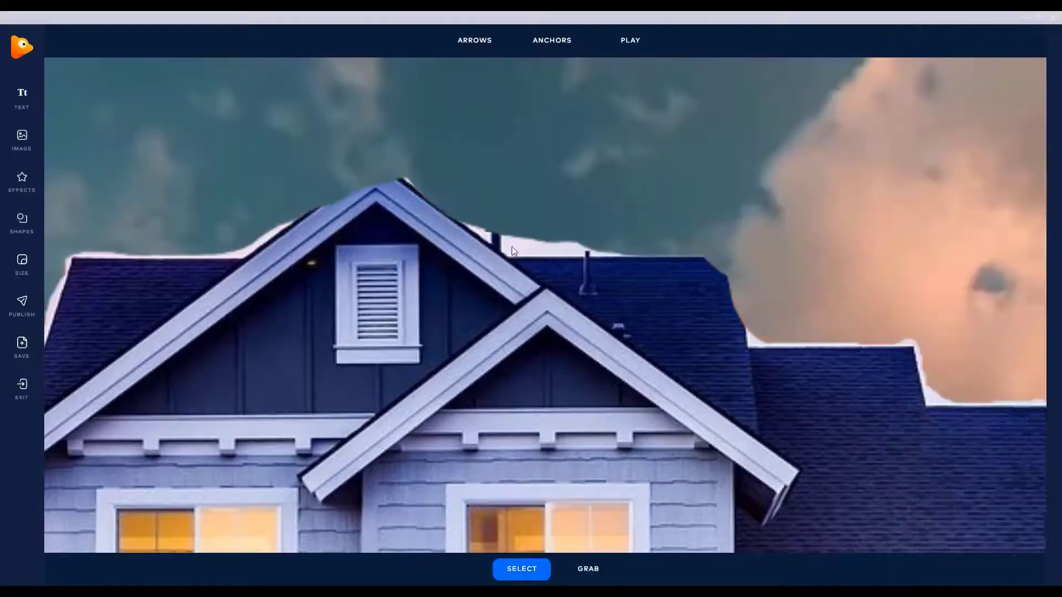
left_click(580, 220)
left_click(942, 139)
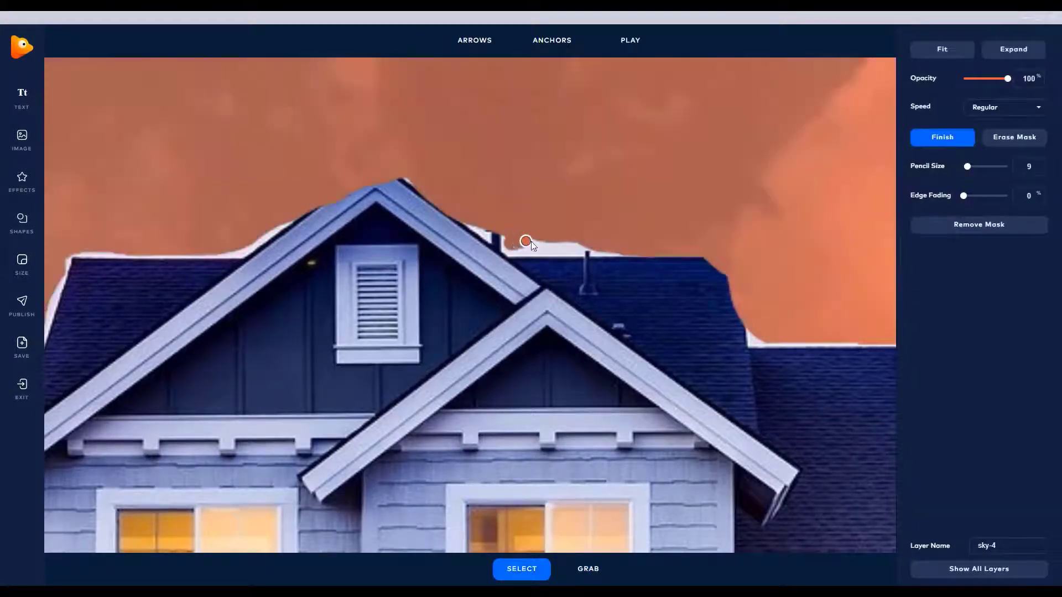
left_click_drag(531, 244, 580, 239)
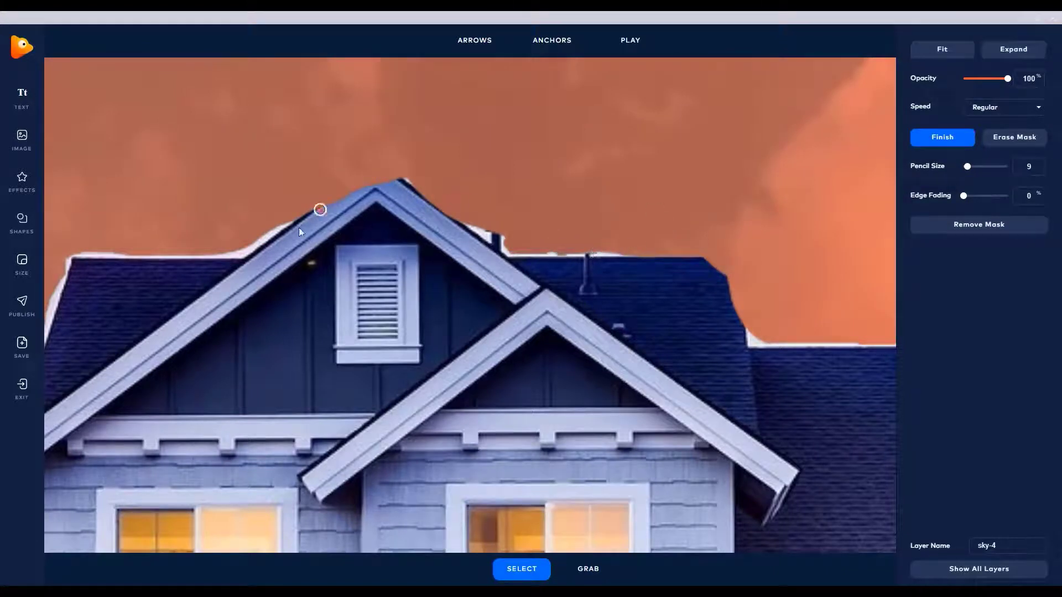
Step: Erase mask along both gable slopes and the roof-edge wedge, then close editing and zoom out
left_click(1015, 137)
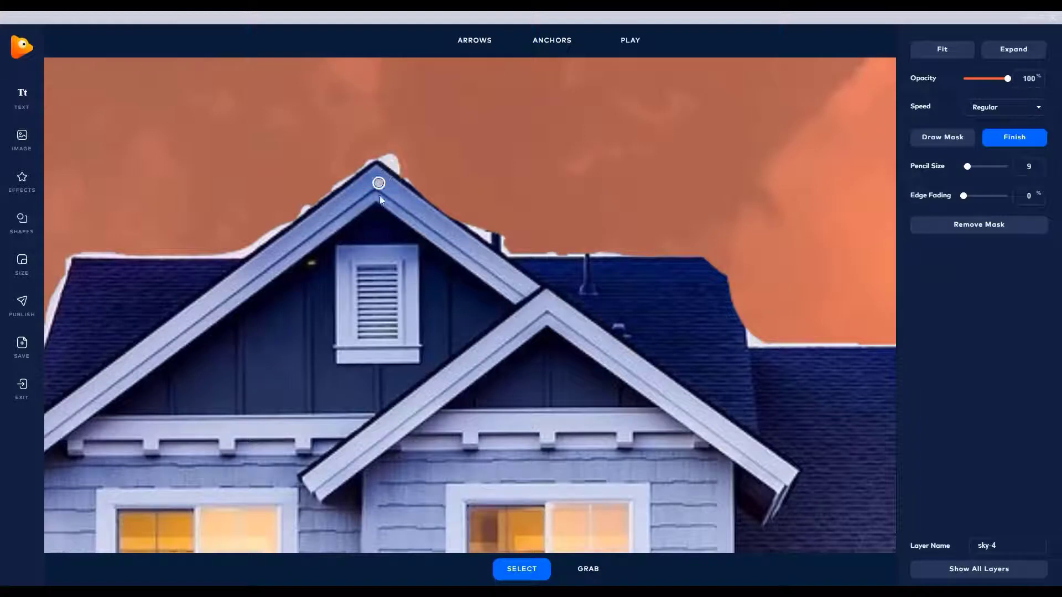
left_click_drag(380, 170, 238, 250)
left_click_drag(441, 201, 482, 233)
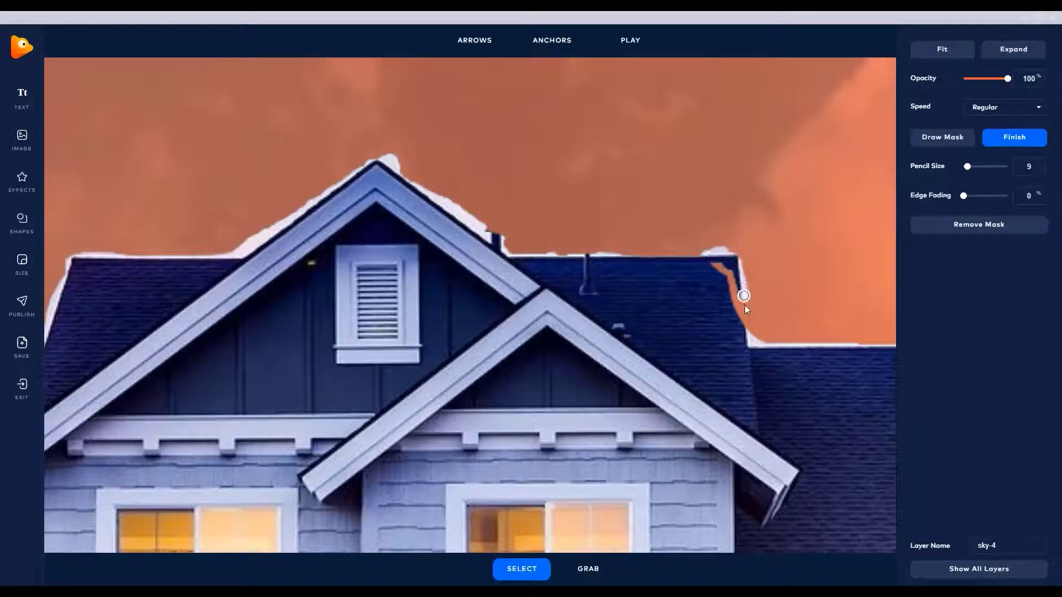
mouse_move(745, 304)
left_mouse_down()
mouse_move(748, 337)
mouse_move(736, 311)
left_mouse_up()
left_click(942, 138)
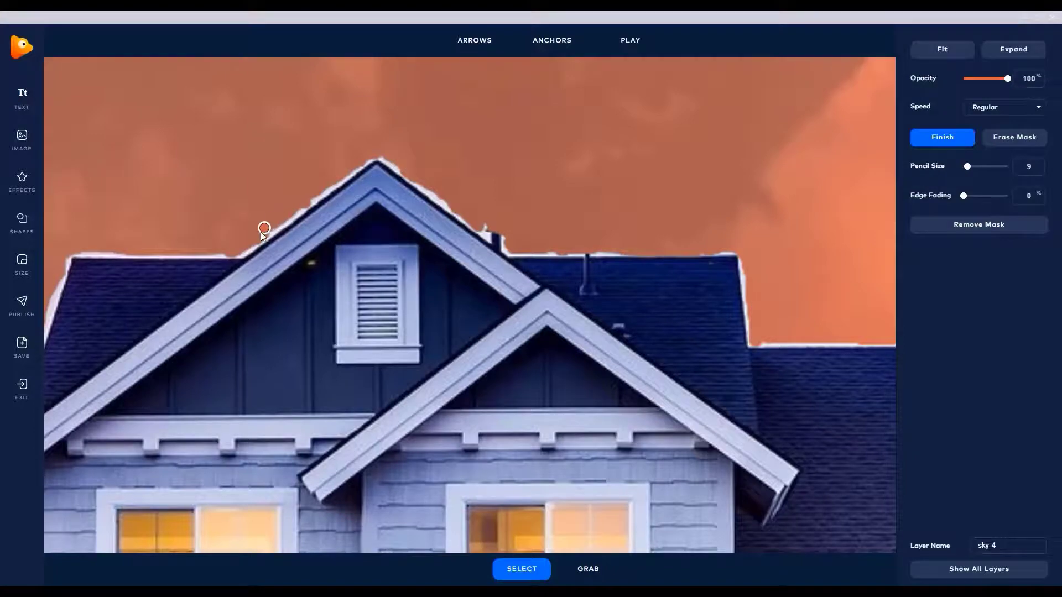
scroll(238, 237, "down", 5)
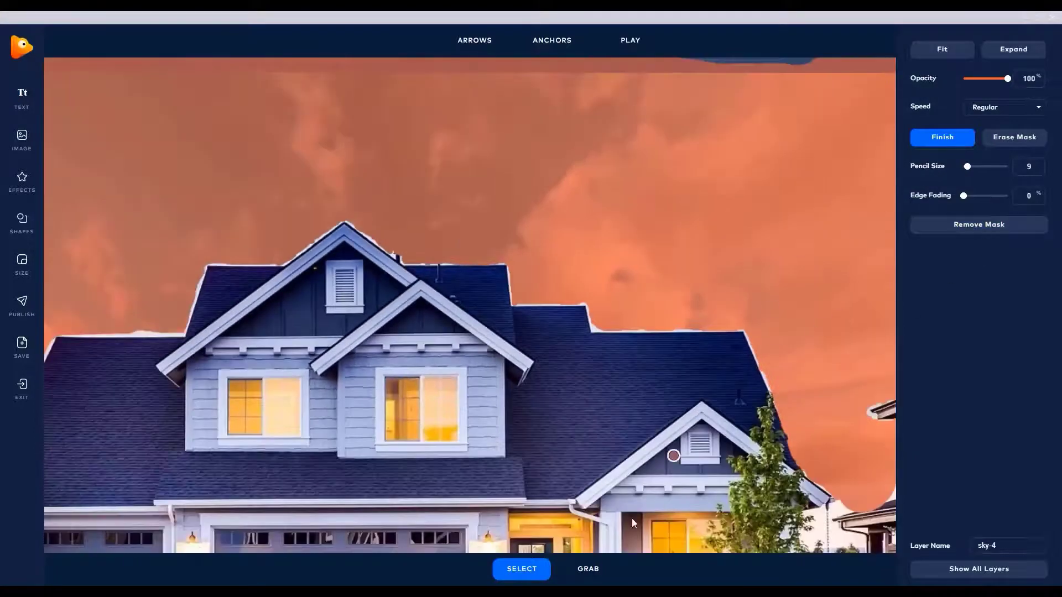
left_click(588, 568)
scroll(610, 200, "down", 5)
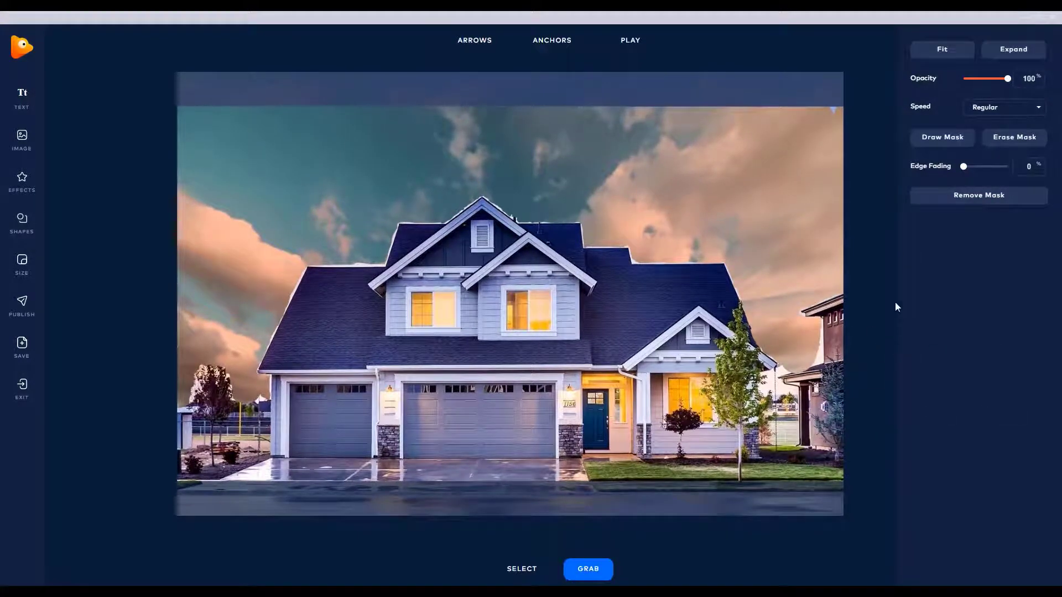
left_click(652, 44)
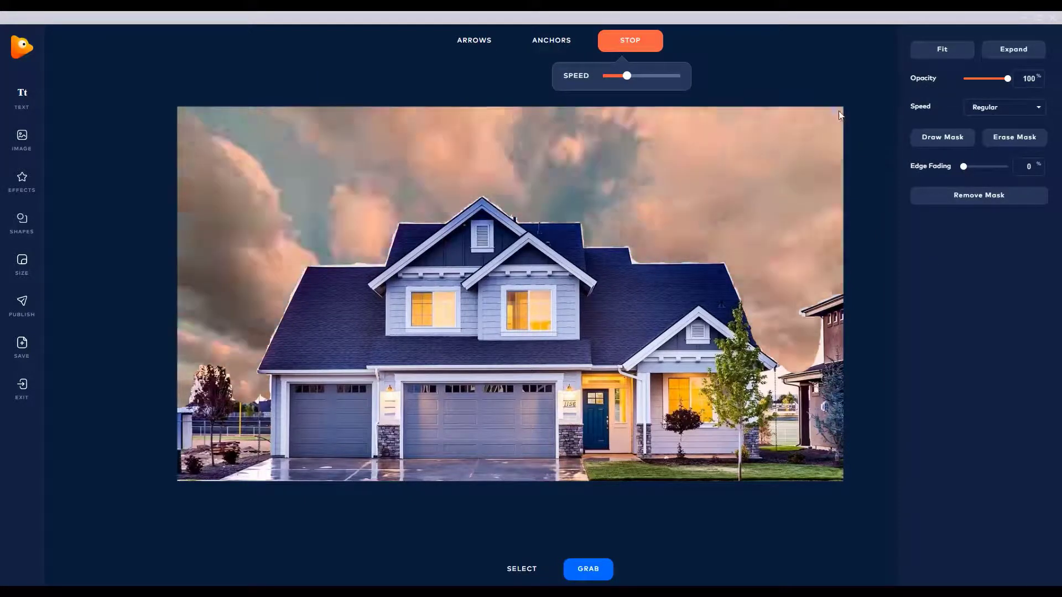
left_click(943, 137)
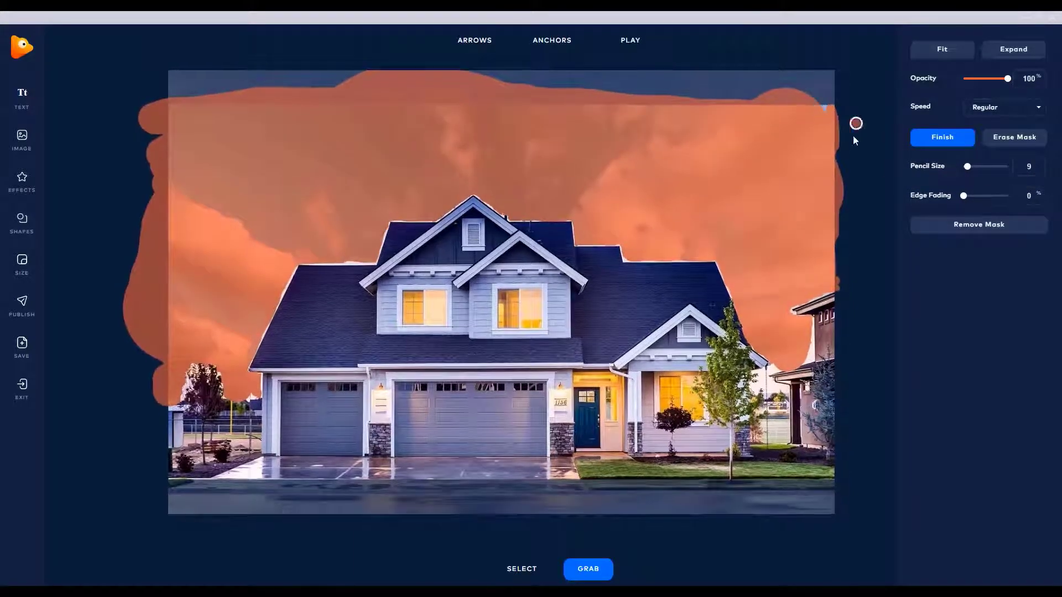
left_click(504, 575)
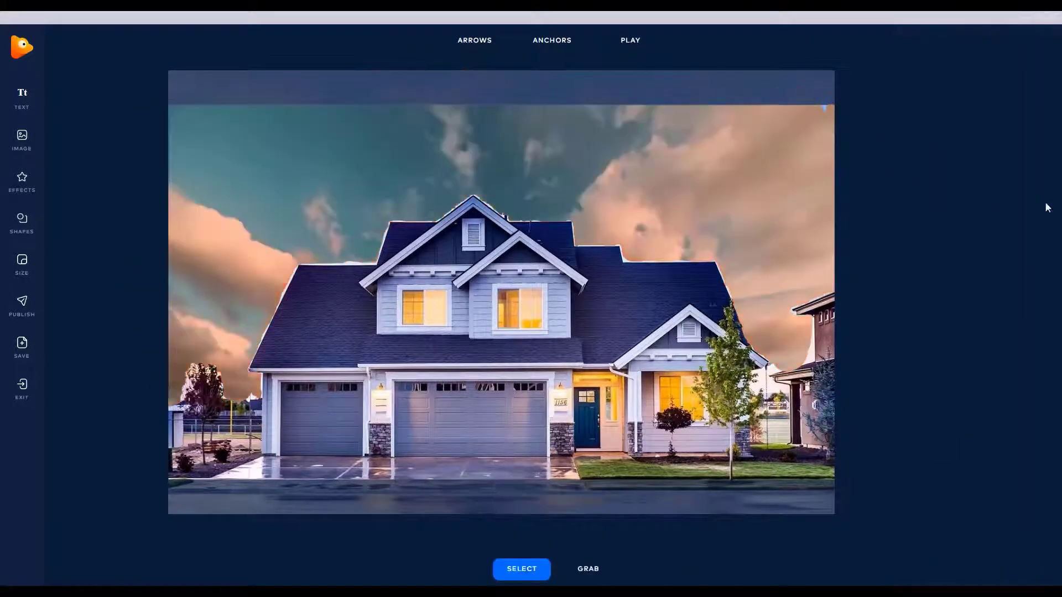
left_click(758, 177)
left_click(944, 138)
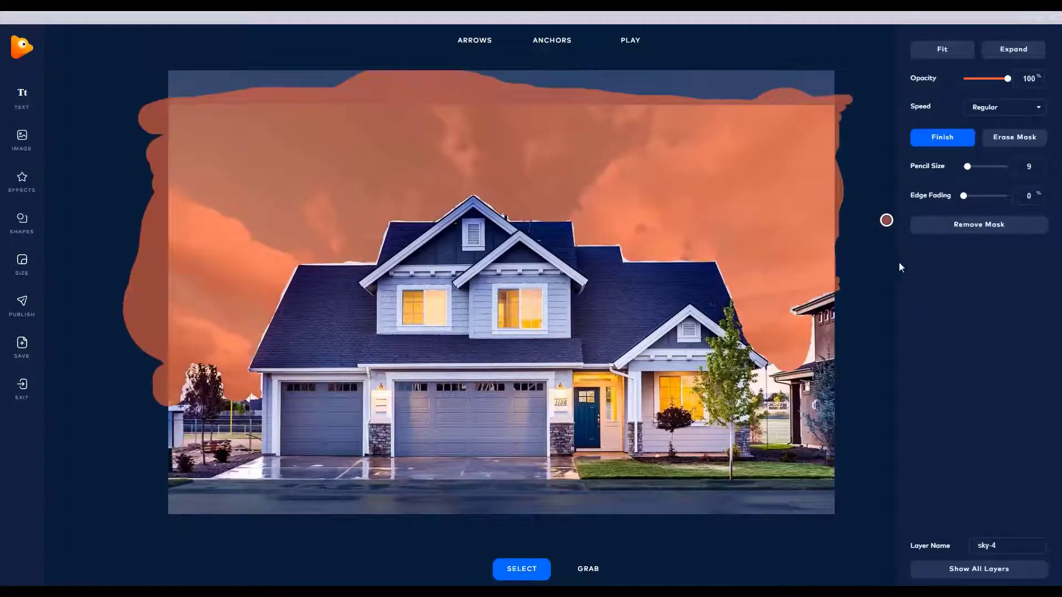
left_click(949, 139)
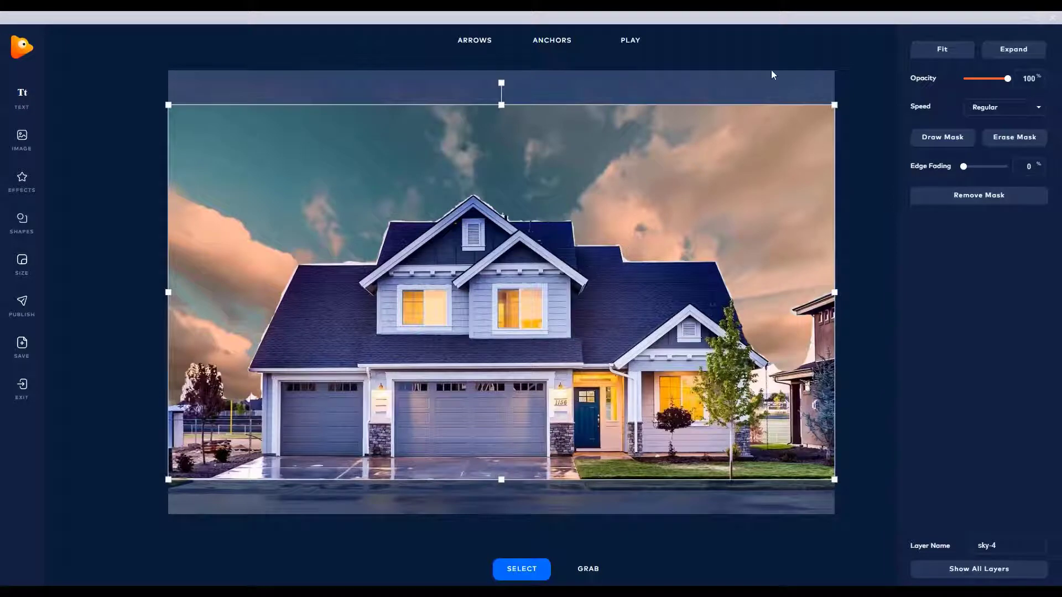
left_click(635, 42)
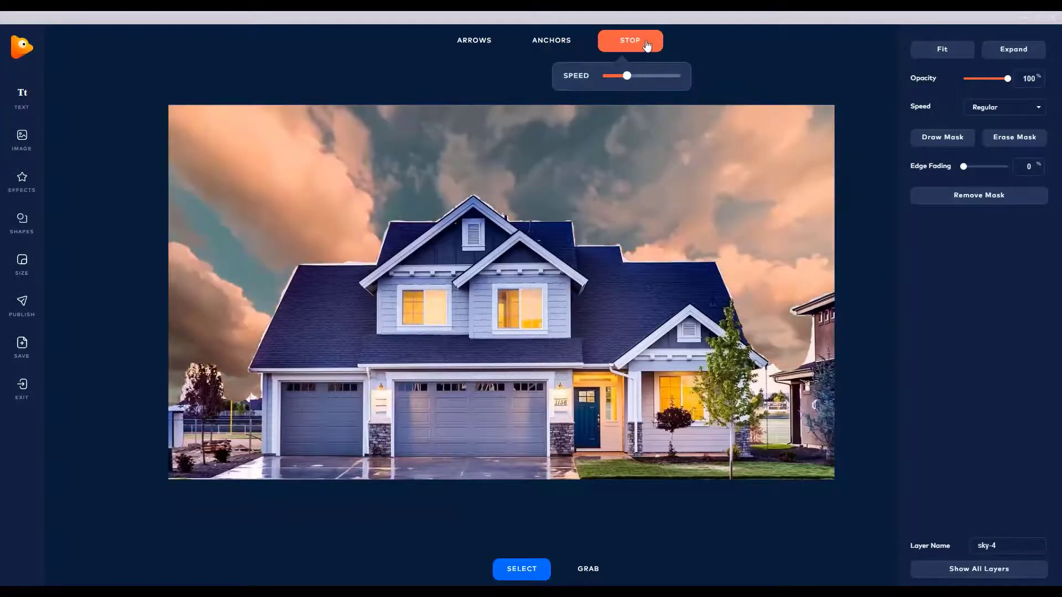
left_click(646, 43)
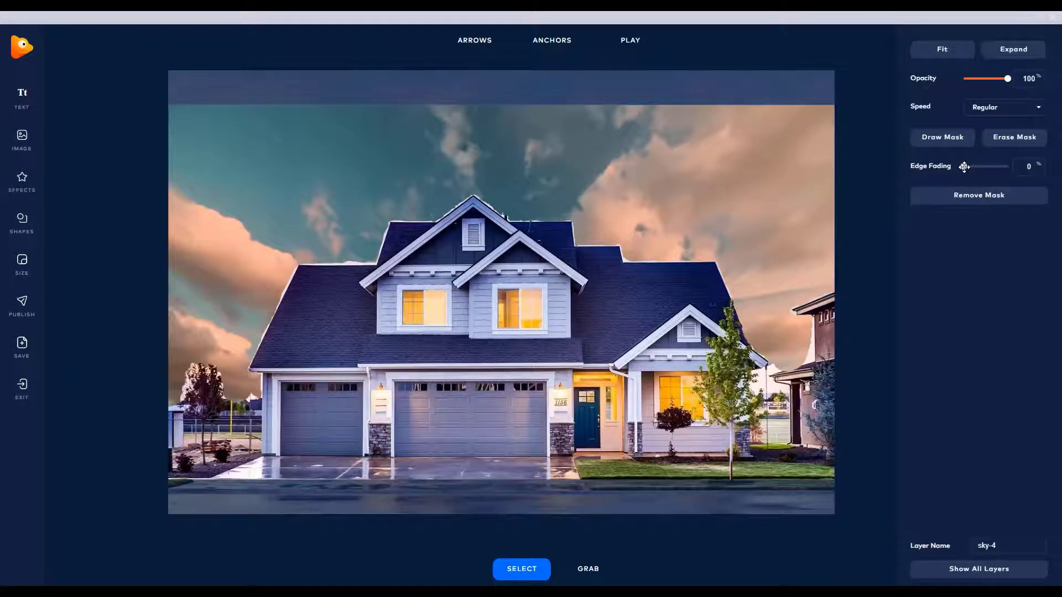
Step: Set the sky-4 mask's Edge Fading to 15 and play the animation preview
left_click_drag(964, 167, 965, 167)
left_click_drag(965, 165, 971, 165)
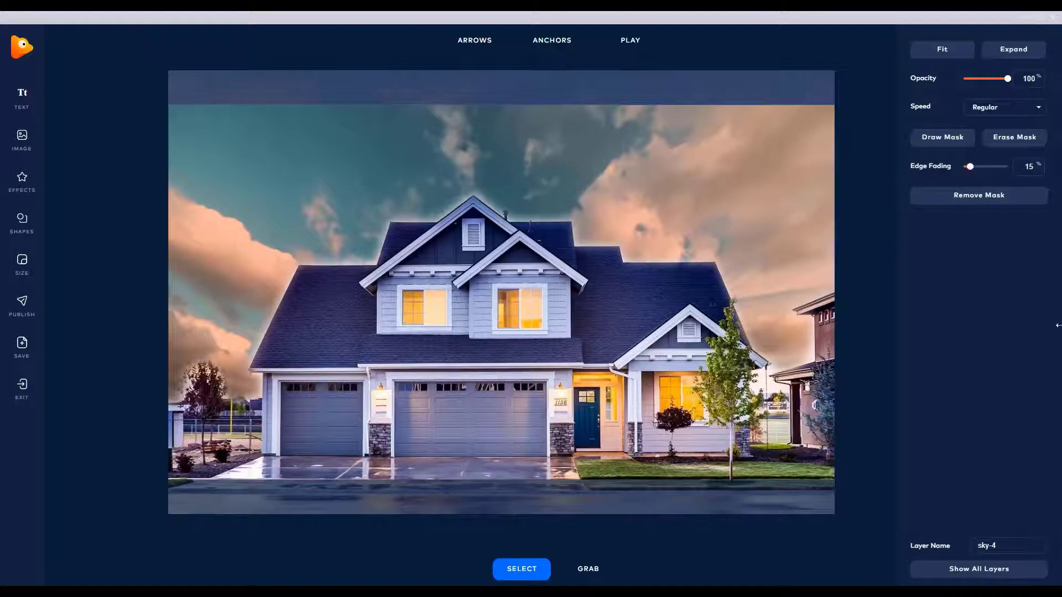
left_click(629, 41)
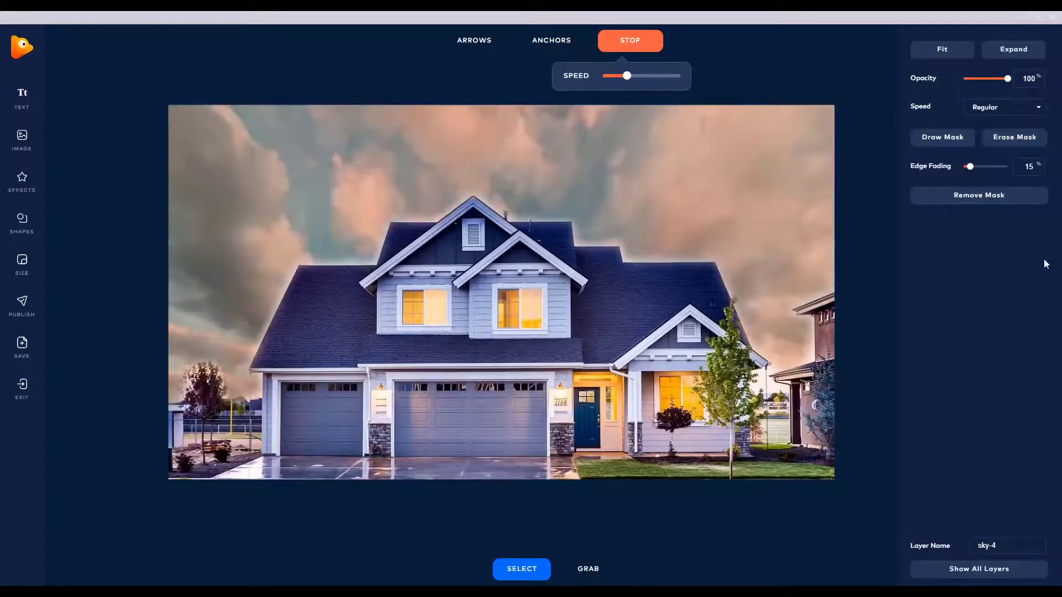
Step: Stop the moving-sky animation playback
left_click(647, 44)
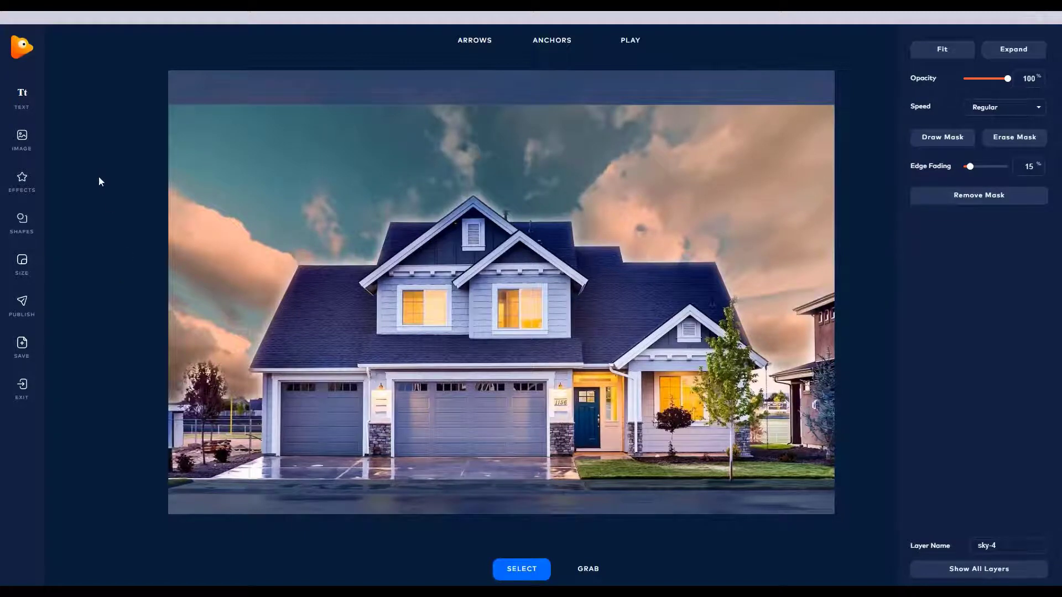
Step: Add the businessman cutout, then scale it down and stand him before the left garage door
left_click(22, 142)
double_click(276, 101)
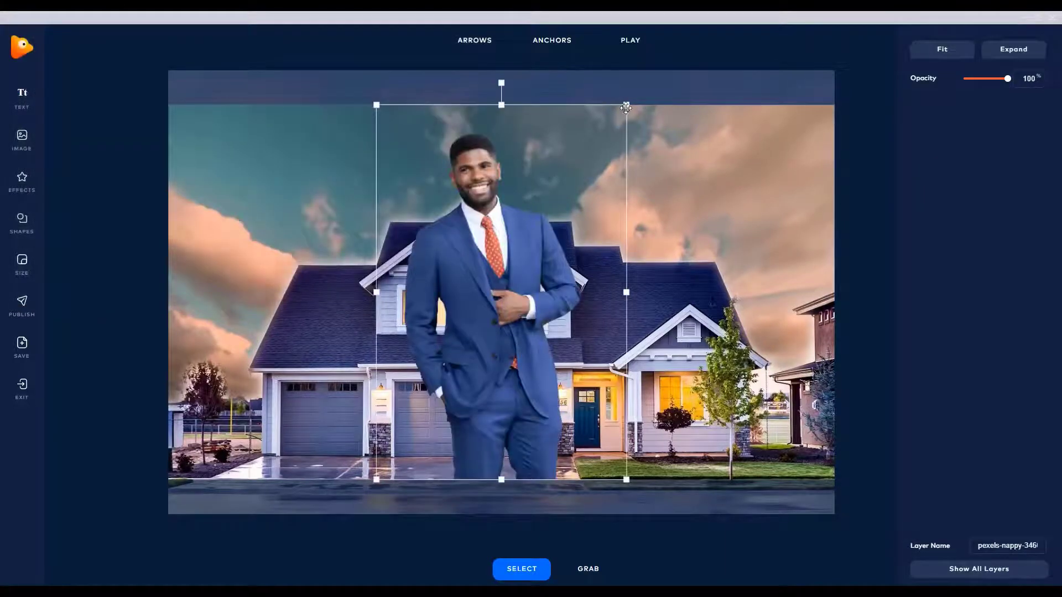
left_click_drag(626, 107, 527, 243)
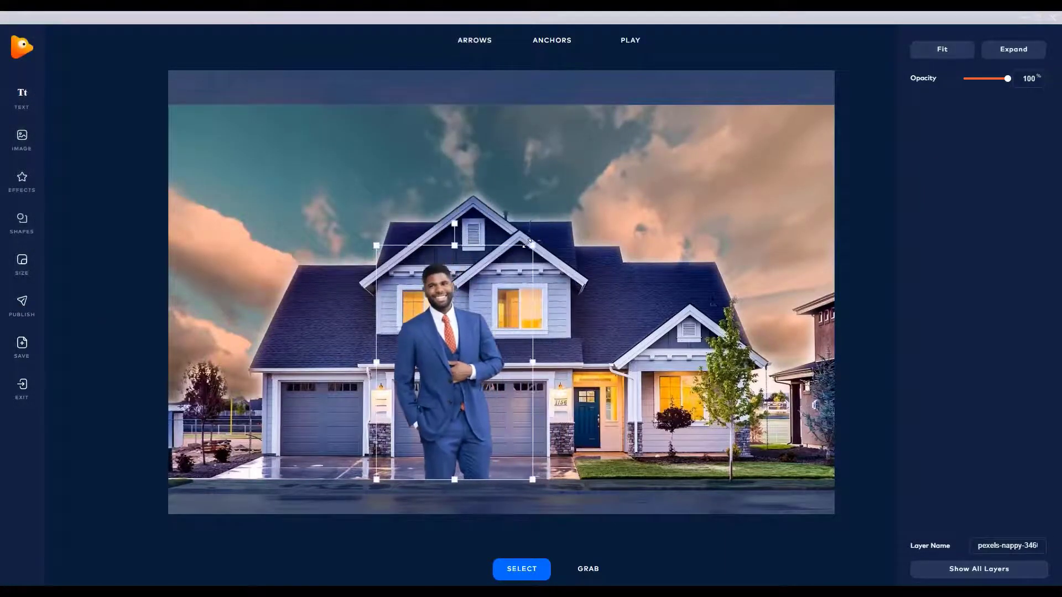
left_click_drag(451, 341, 380, 351)
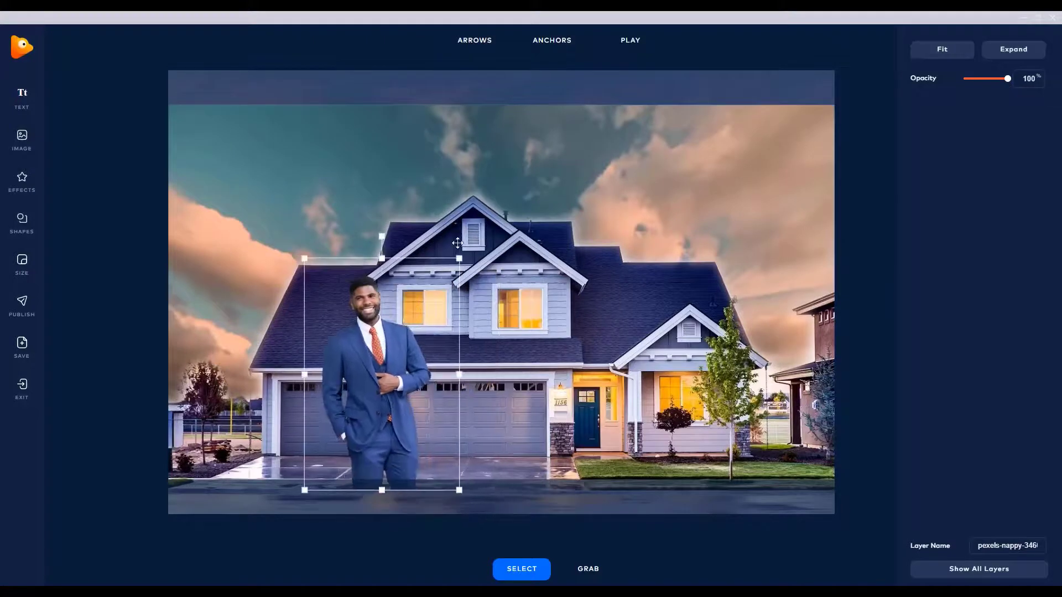
left_click_drag(458, 257, 429, 299)
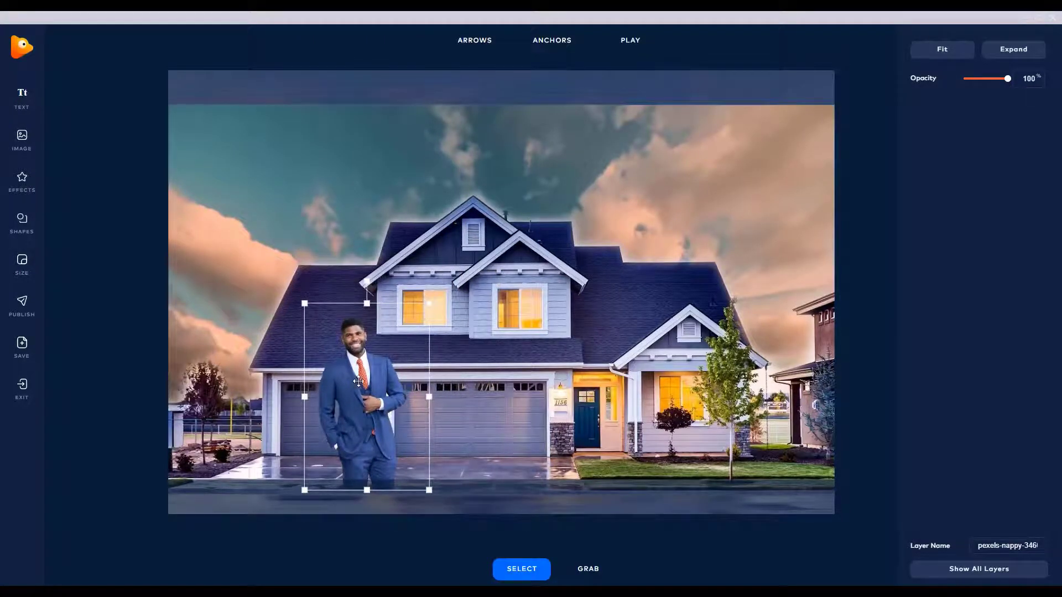
left_click_drag(359, 380, 374, 377)
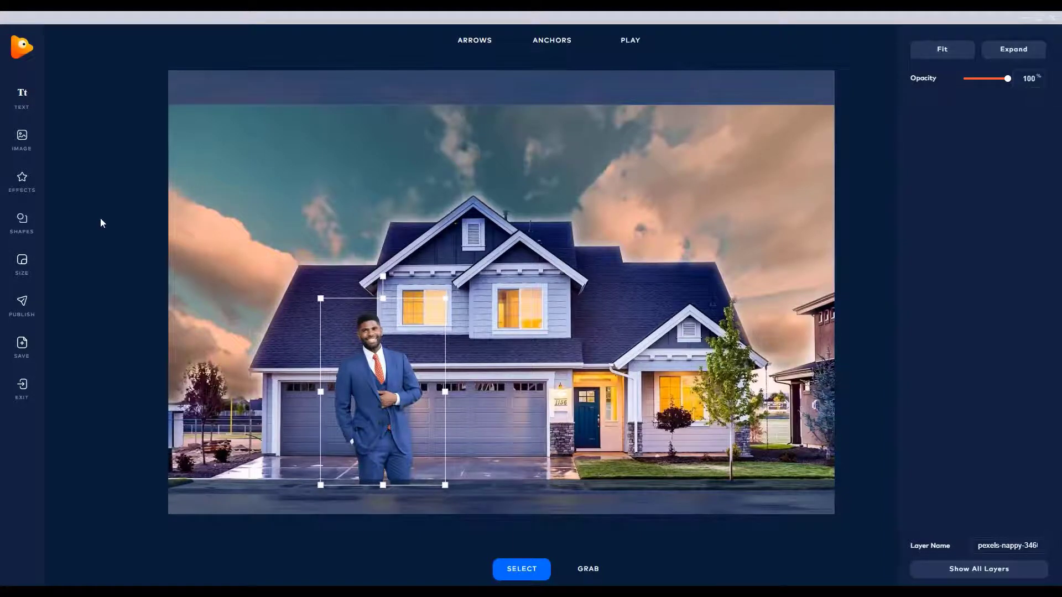
left_click(85, 242)
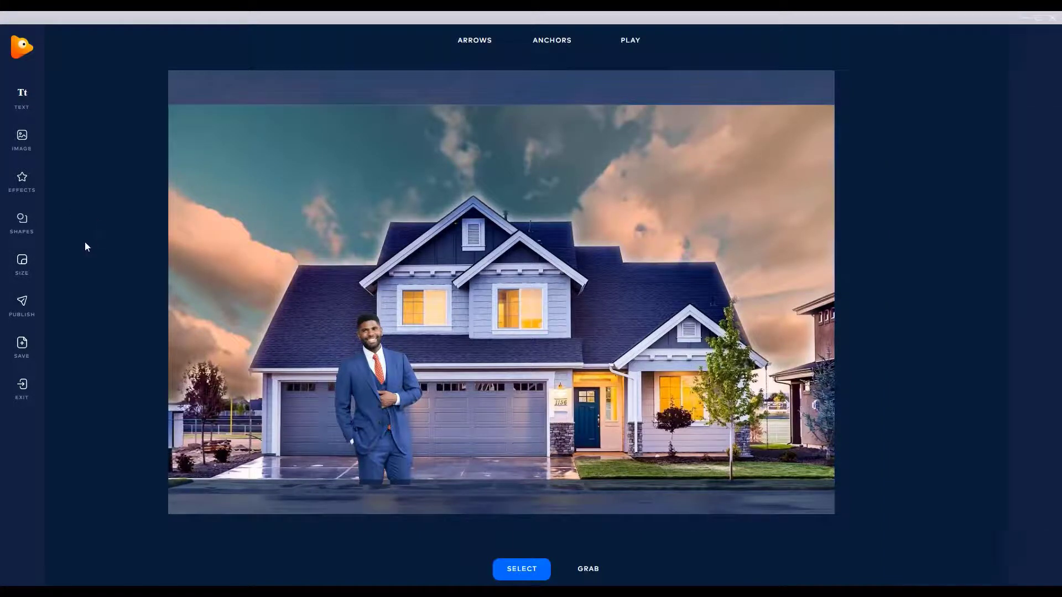
Step: Add a circle beside the businessman and order its layer behind him
left_click(22, 221)
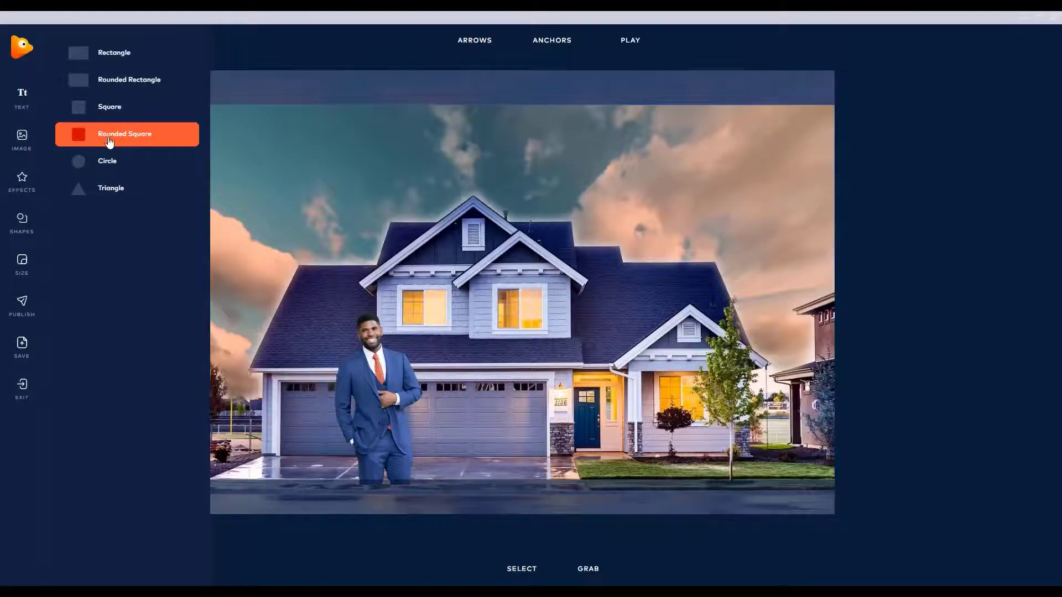
left_click(116, 165)
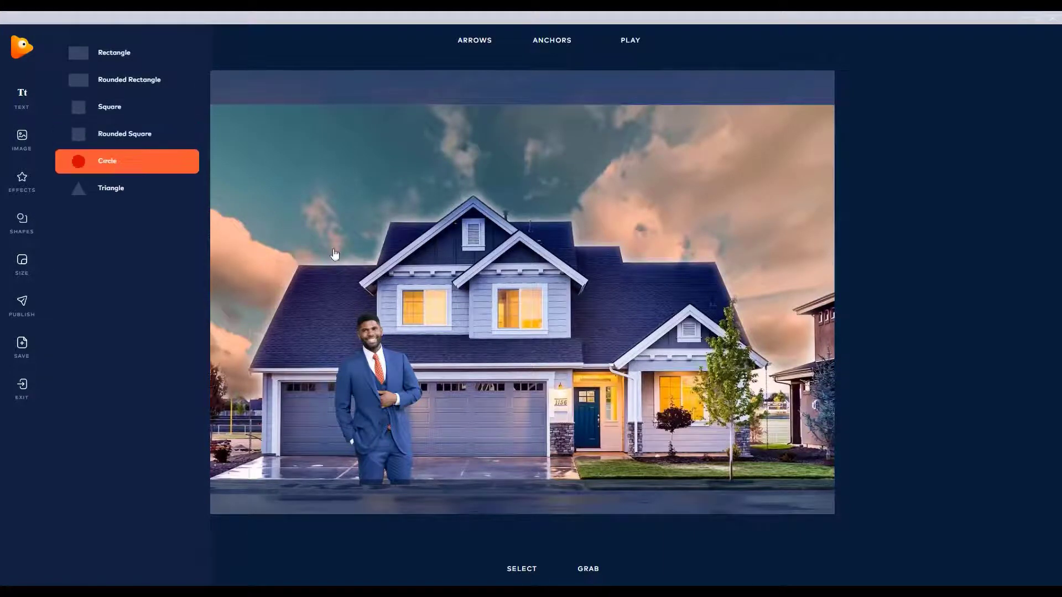
left_click_drag(464, 279, 291, 356)
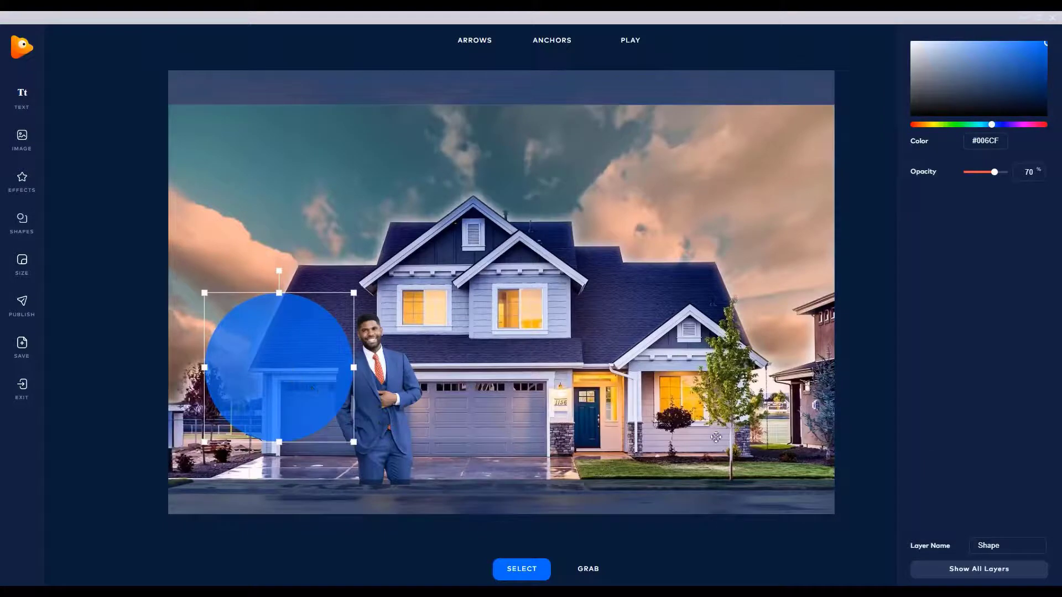
left_click(981, 577)
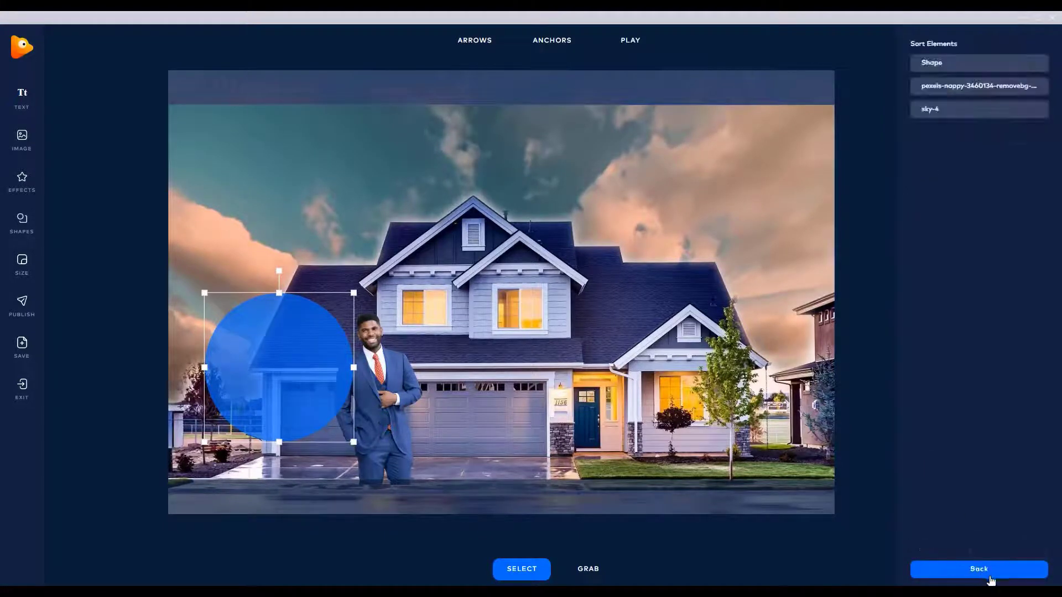
left_click_drag(988, 67, 984, 85)
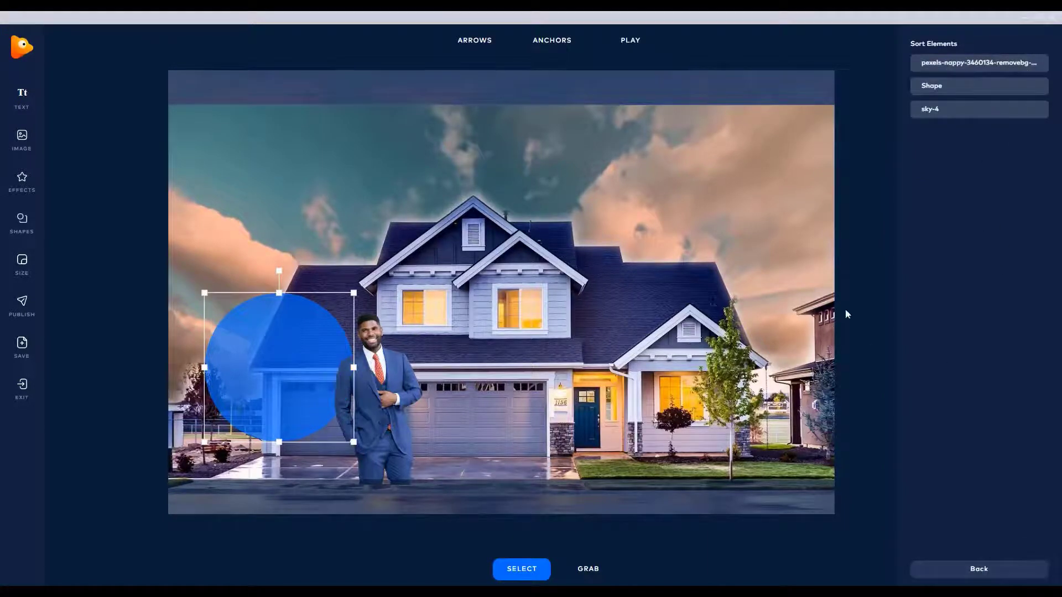
Step: Color the circle #121213 at 70% opacity and enlarge it over the left garage
left_click(311, 363)
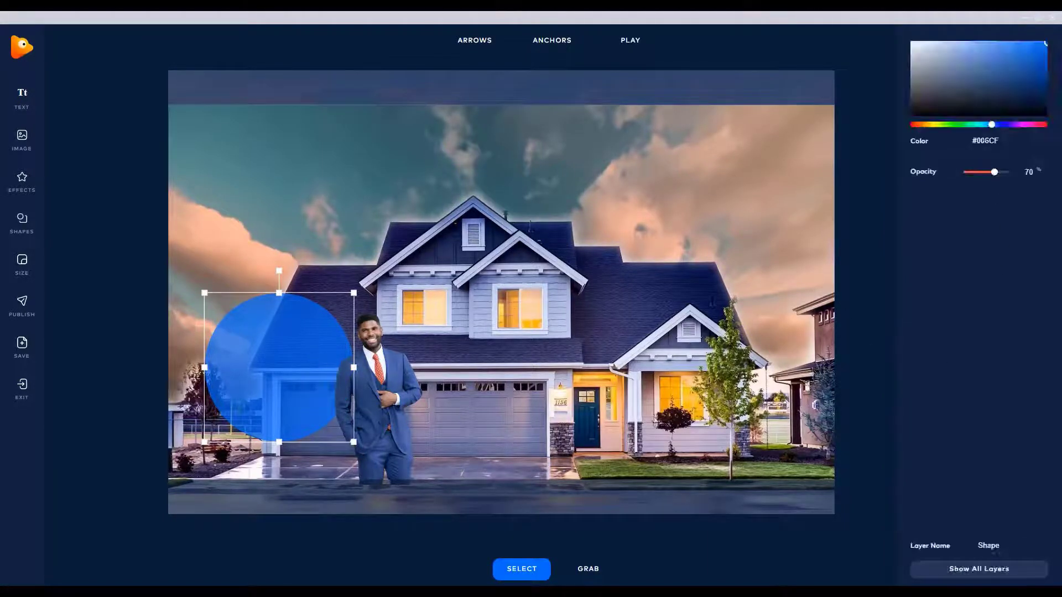
left_click(919, 113)
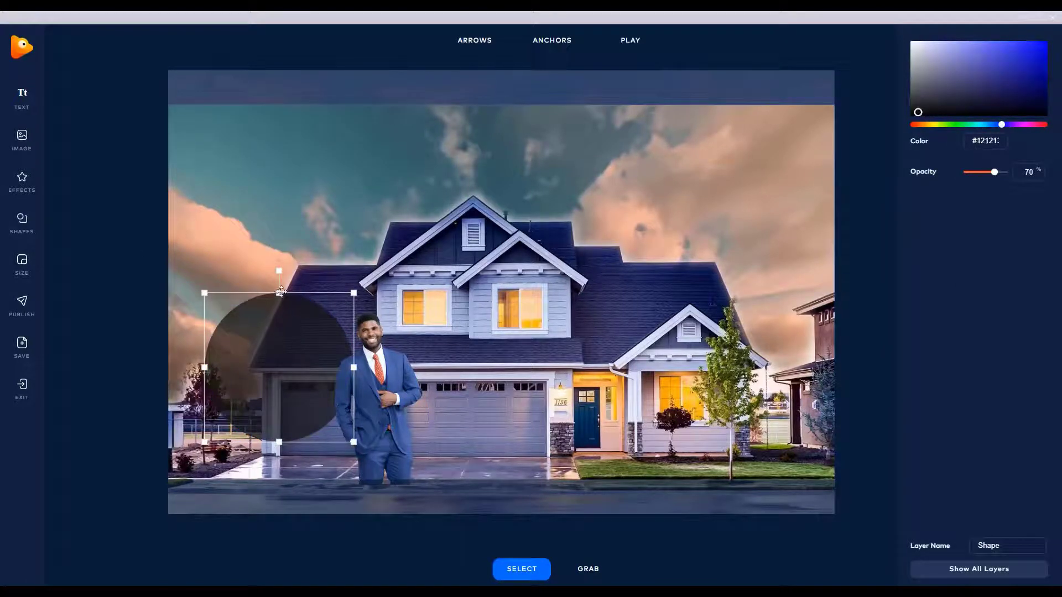
left_click_drag(204, 292, 180, 269)
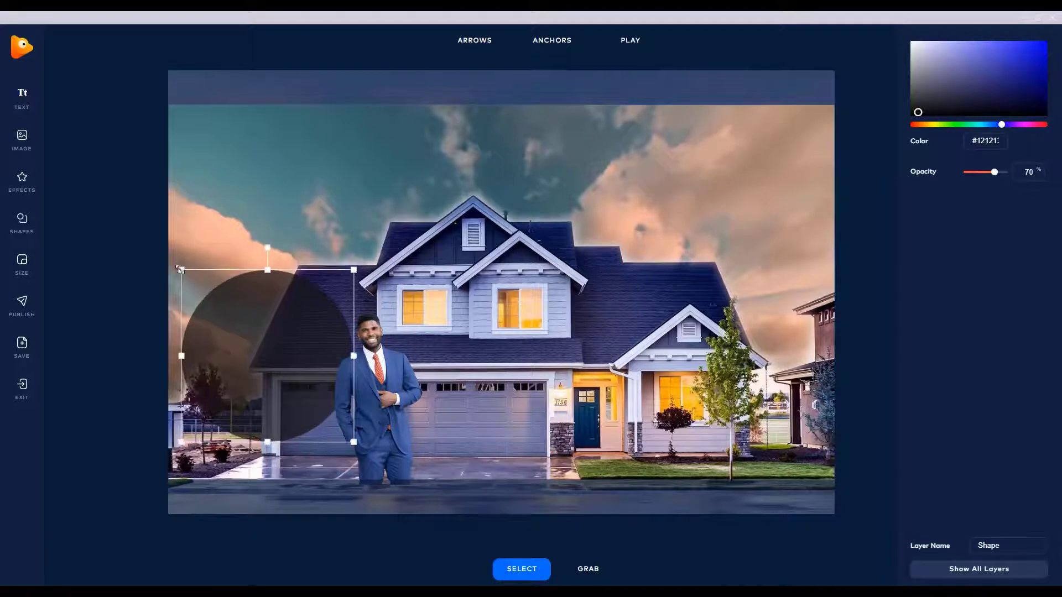
left_click_drag(348, 440, 356, 441)
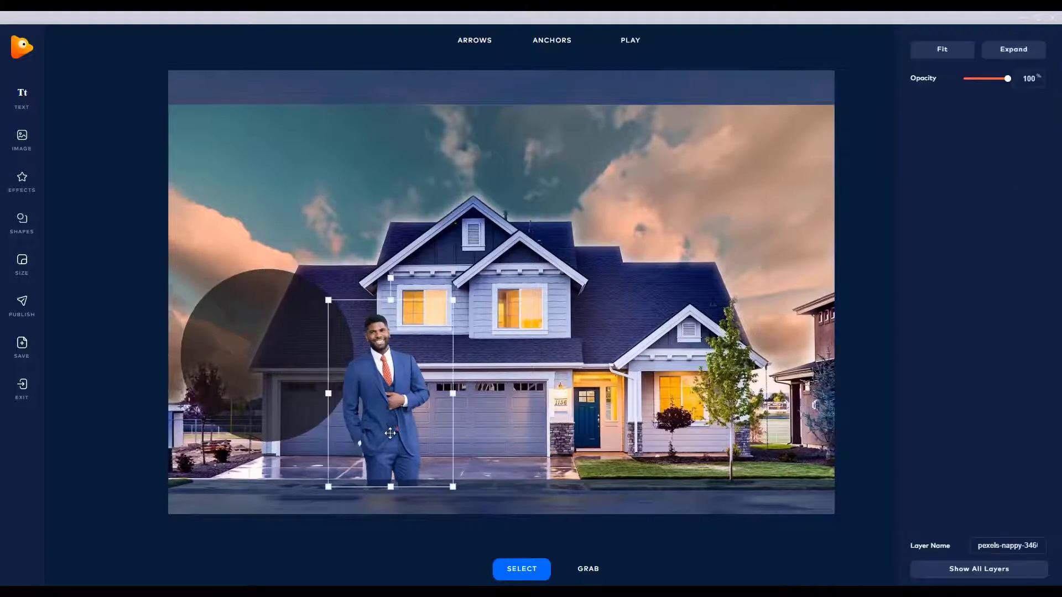
left_click(346, 409)
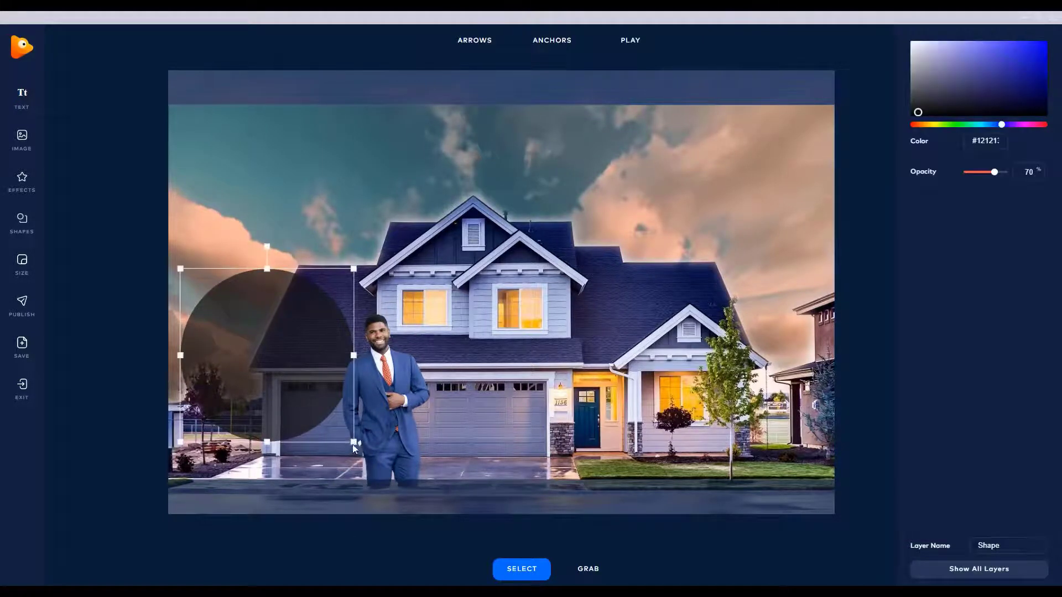
left_click_drag(354, 448, 363, 457)
left_click_drag(287, 383, 250, 381)
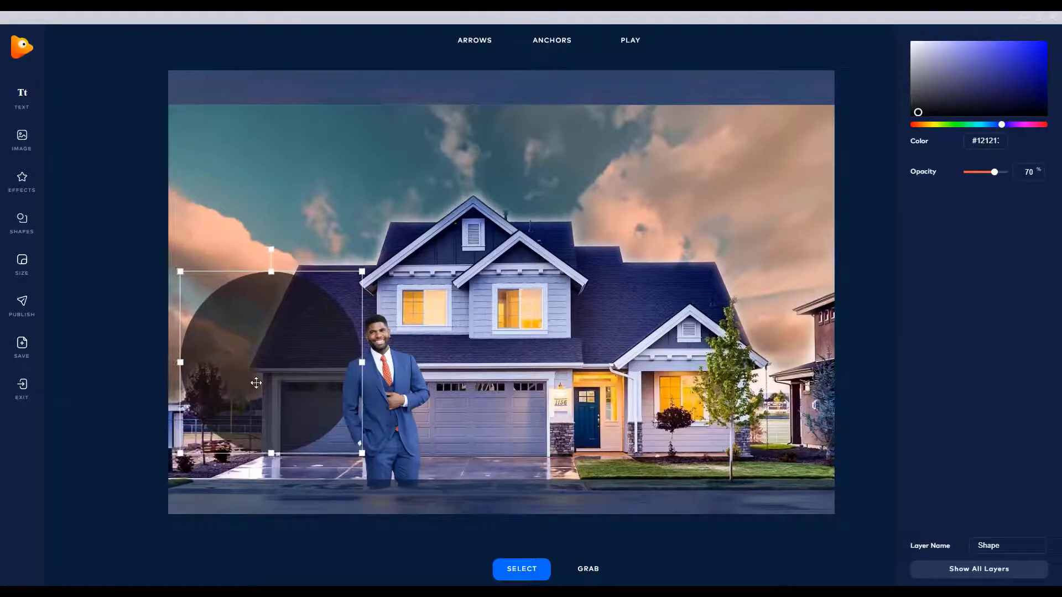
left_click(53, 182)
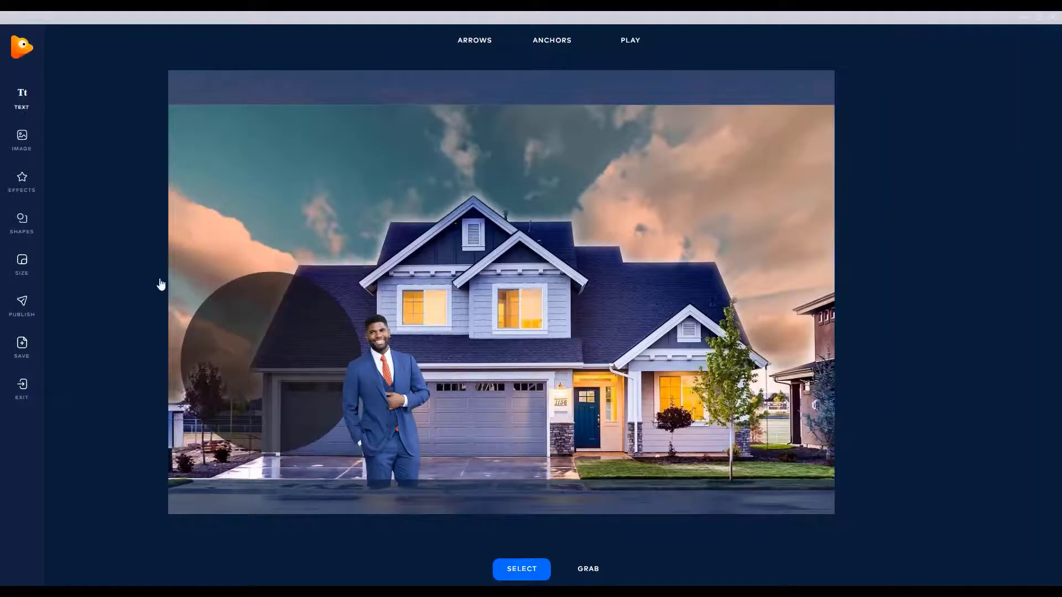
left_click(23, 99)
Step: Replace the placeholder text with 'NEW LISTING' in Bold weight
double_click(517, 290)
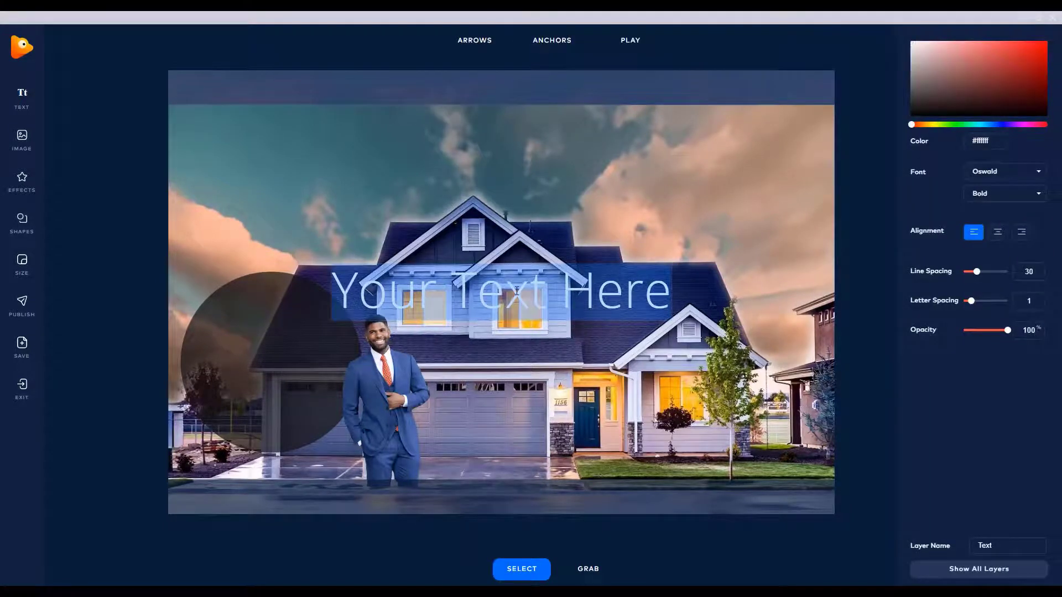
type("NEW")
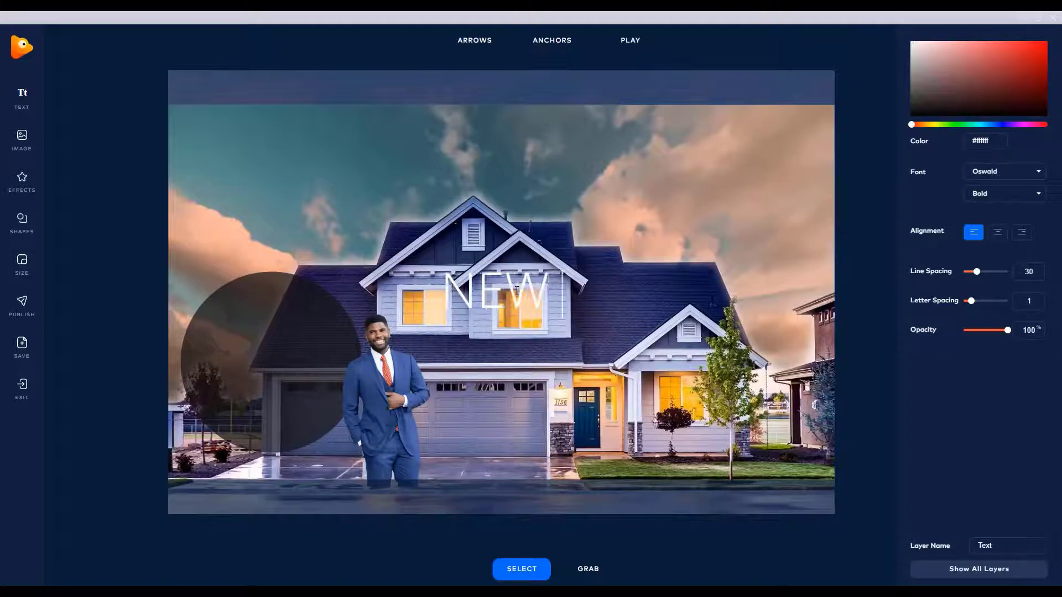
type(" LISTING")
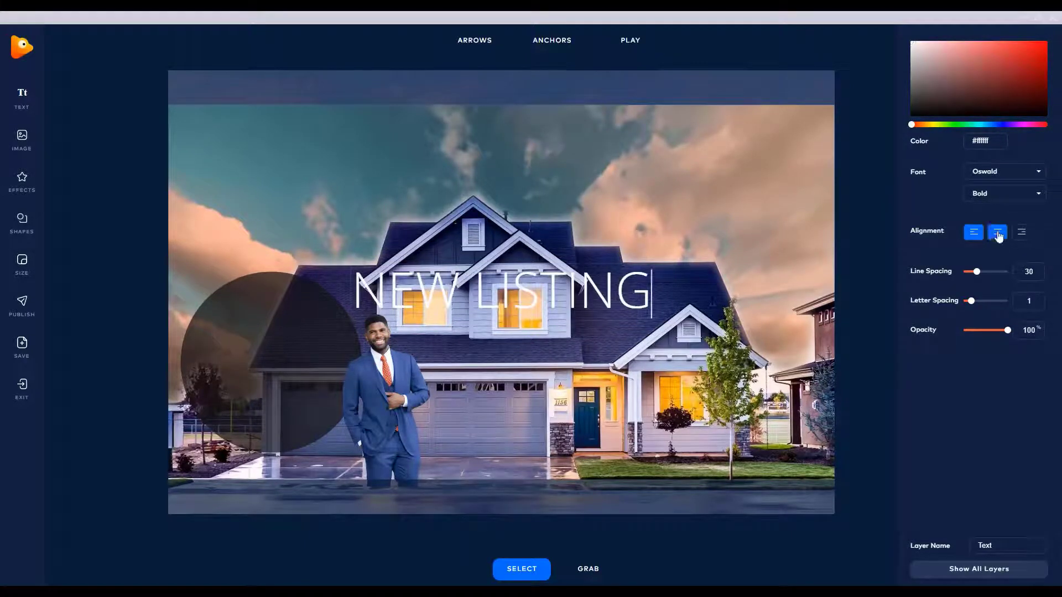
left_click(1012, 194)
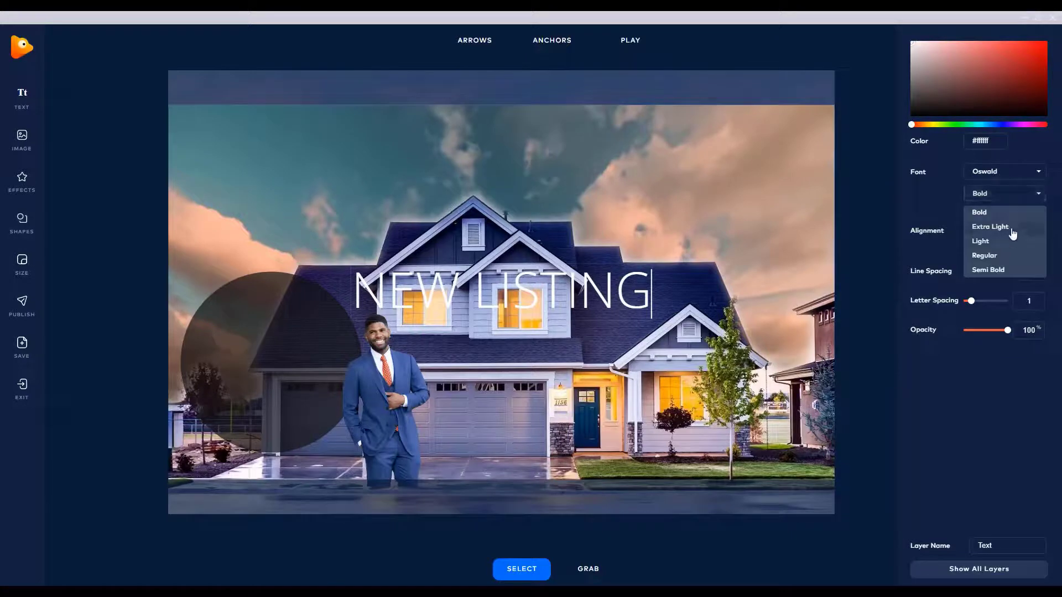
left_click(1018, 196)
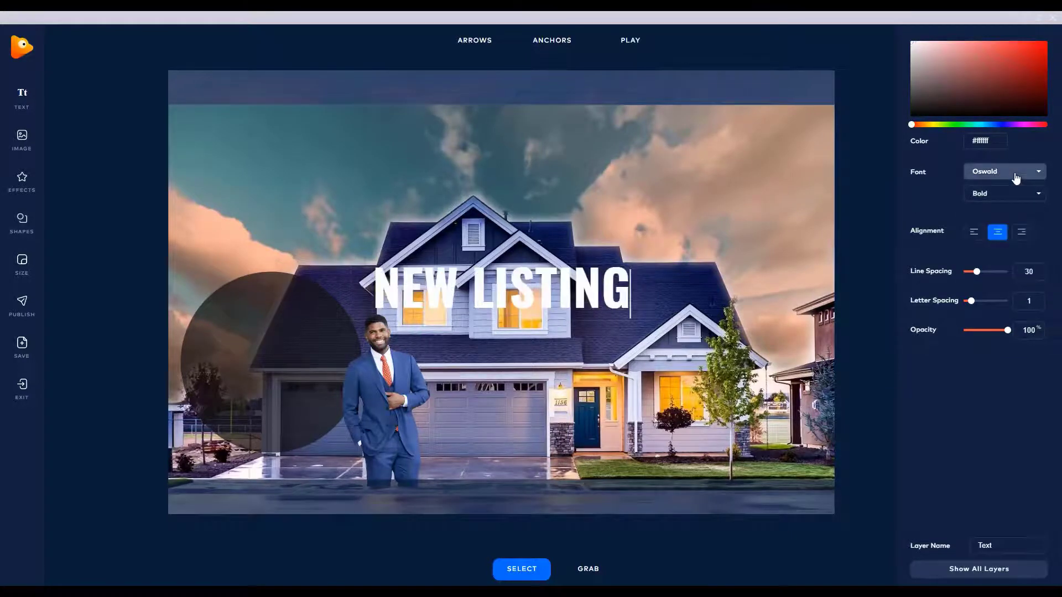
left_click(1016, 176)
scroll(1018, 260, "down", 5)
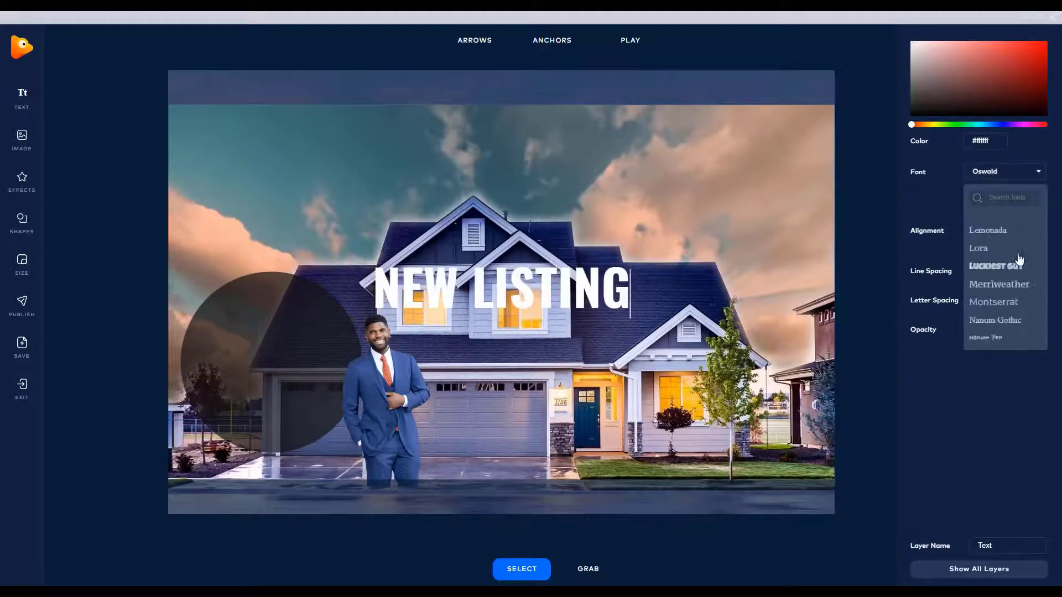
scroll(1017, 259, "down", 6)
scroll(1007, 263, "up", 2)
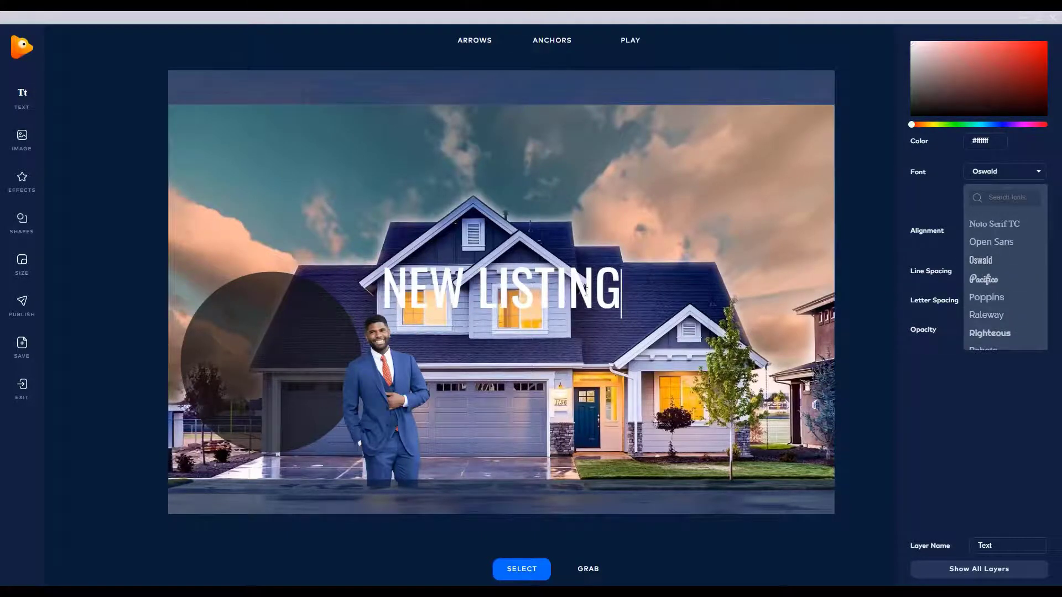
left_click(525, 256)
Step: Move and shrink NEW LISTING to fit inside the dark circle
left_click(532, 294)
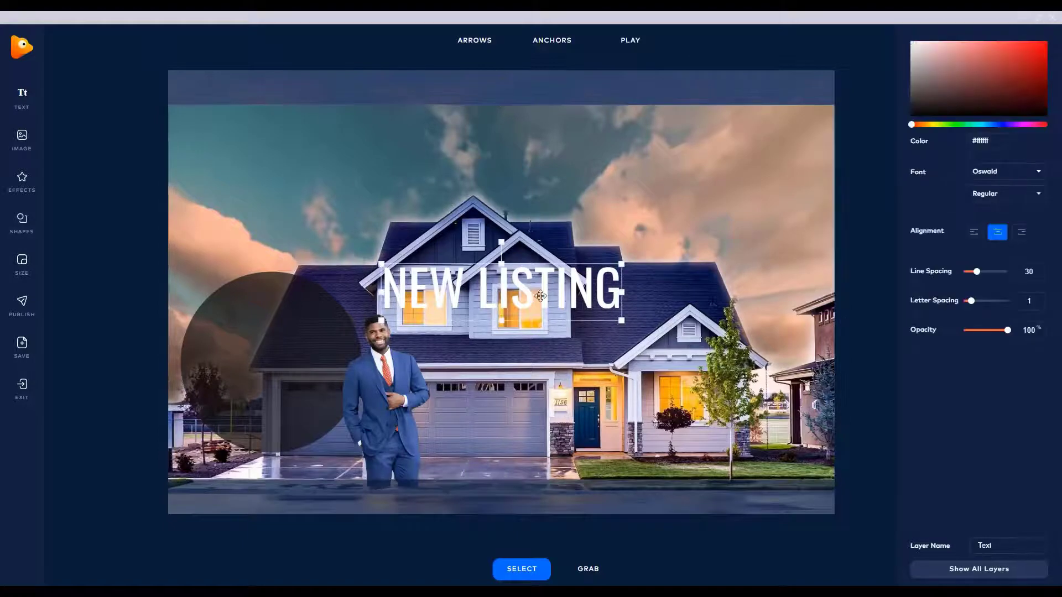
left_click_drag(570, 285, 345, 307)
left_click_drag(397, 285, 315, 326)
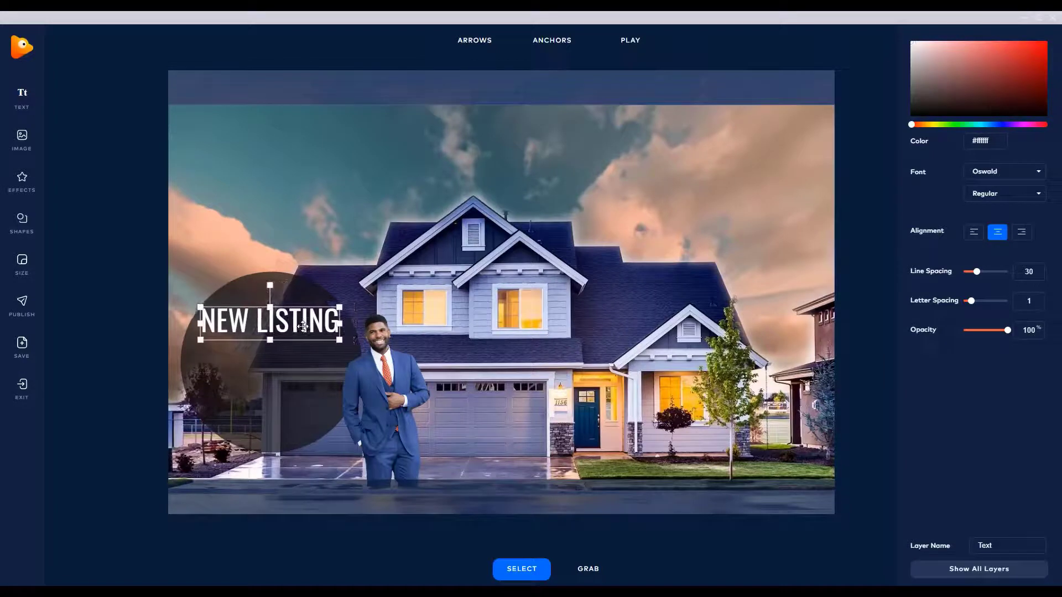
left_click(34, 95)
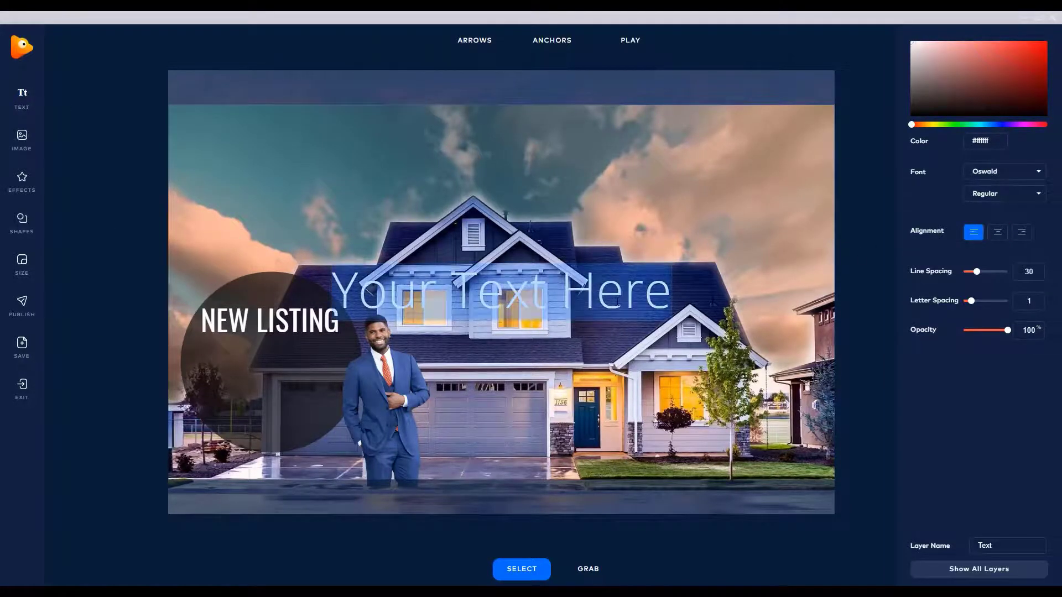
Step: Enter 'COMMENT BELOW / FOR DETAILS' on two centred lines
type("CLICK BELO")
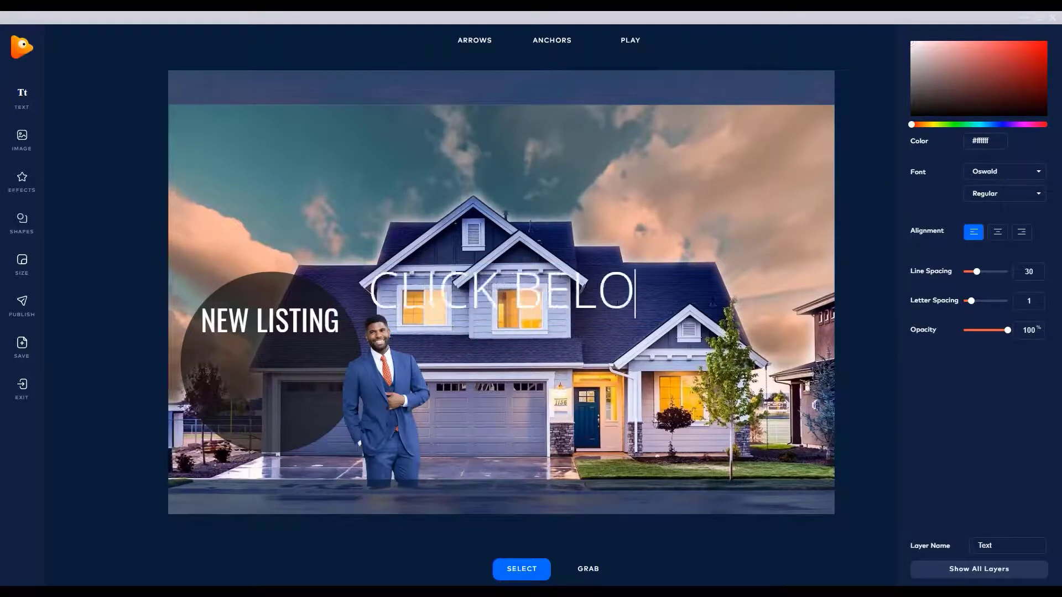
type("W FOR MORE")
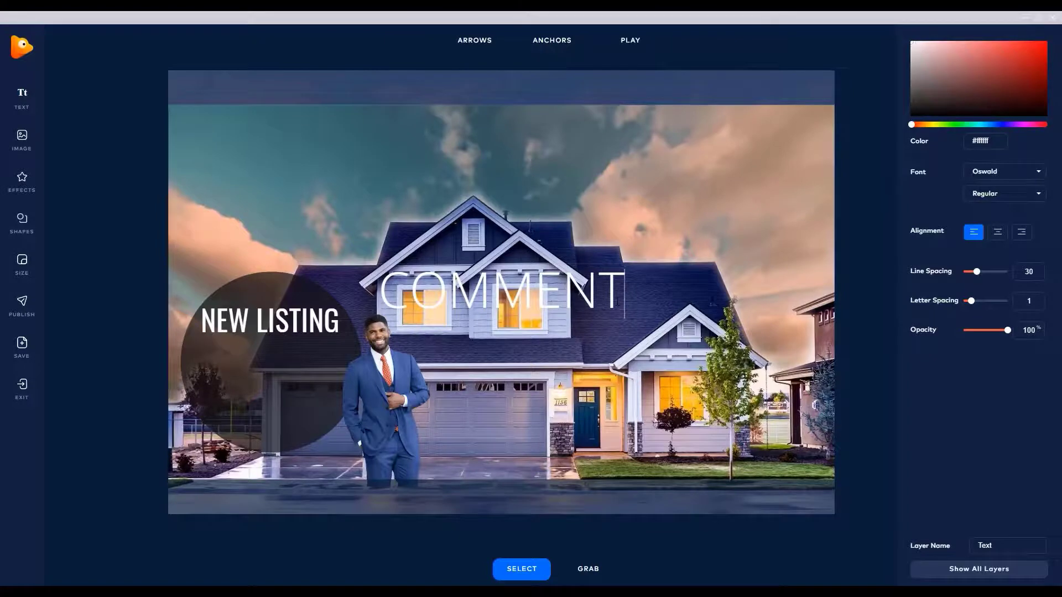
type("BELOW FOR")
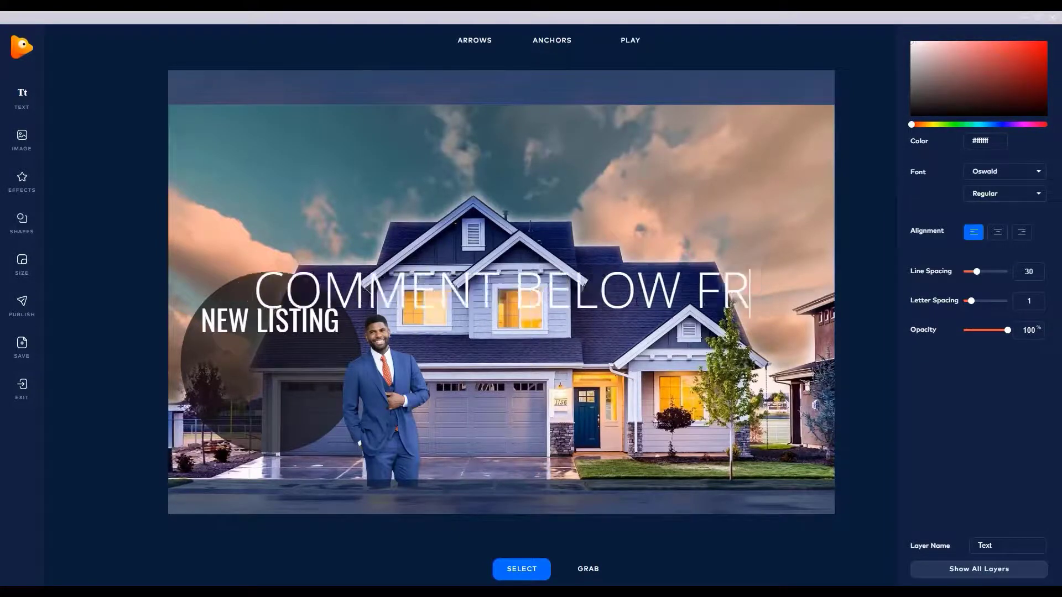
type(" DETAILS")
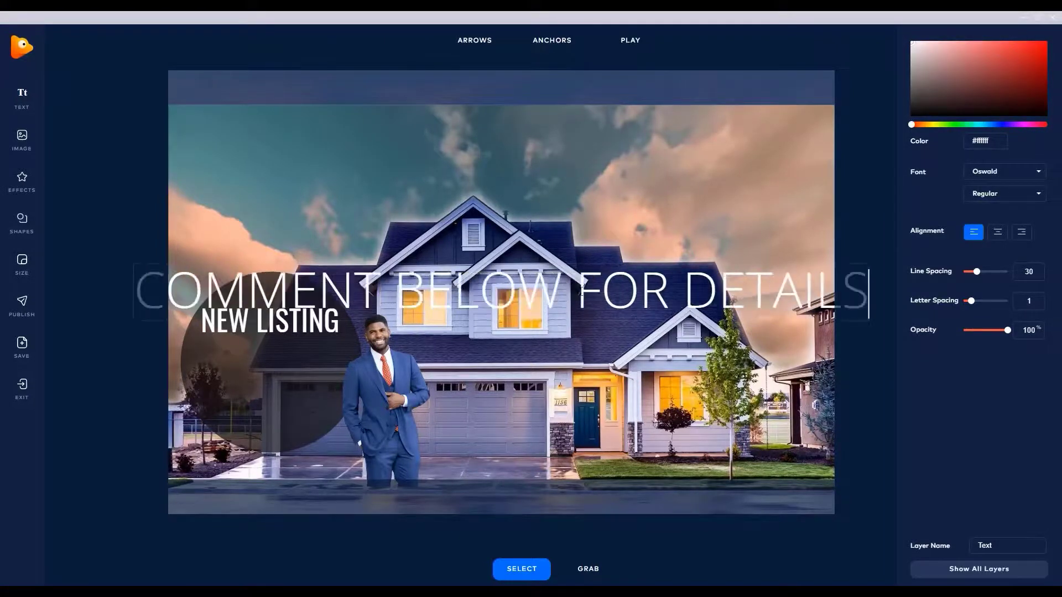
left_click(579, 293)
key("Return")
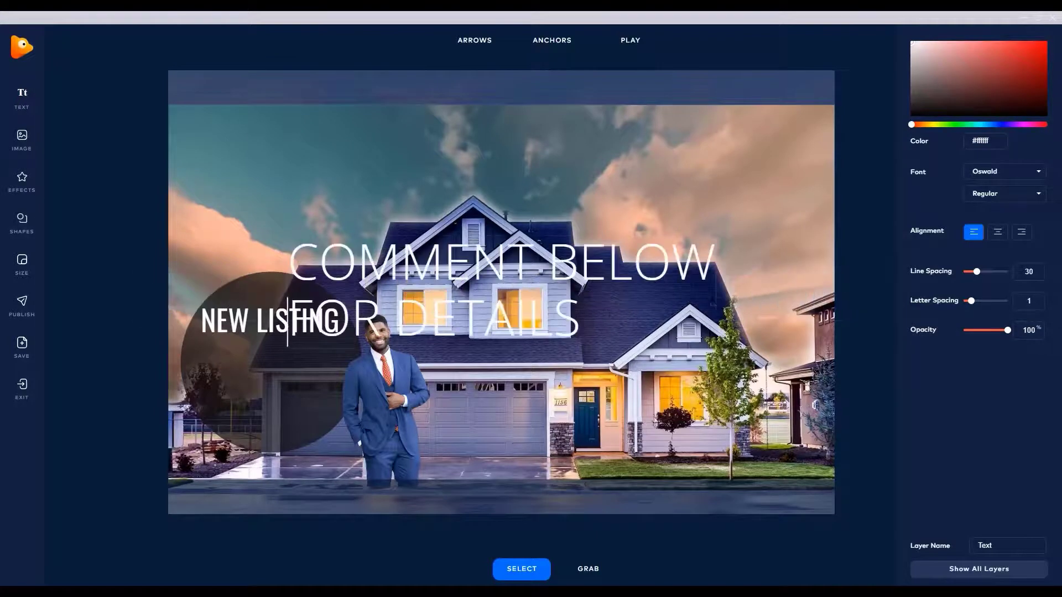
left_click(998, 233)
Step: Make the caption bold in the Oswald font
left_click(1012, 195)
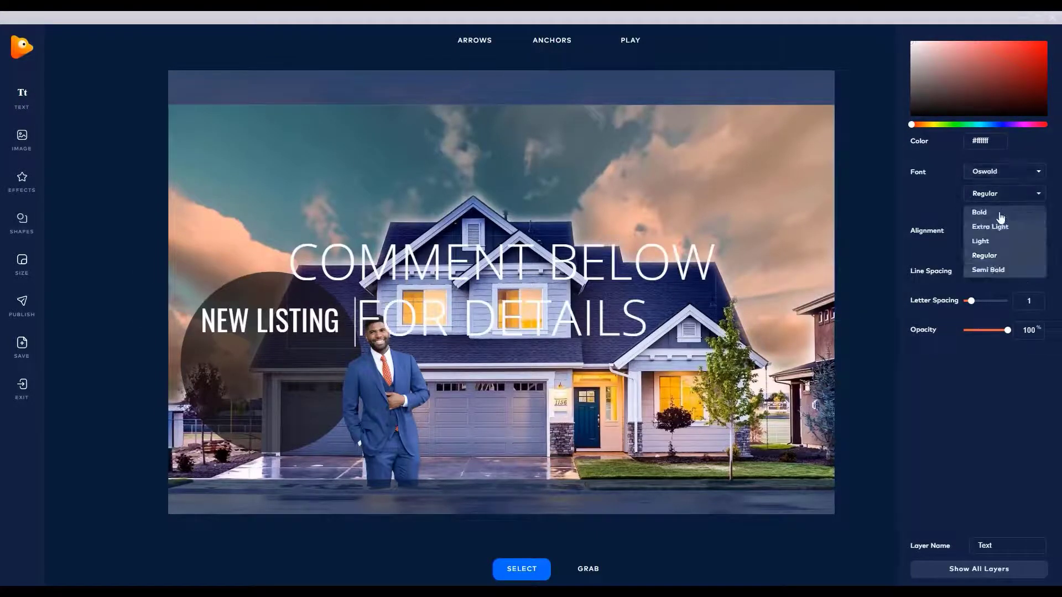
left_click(1001, 215)
left_click(1007, 171)
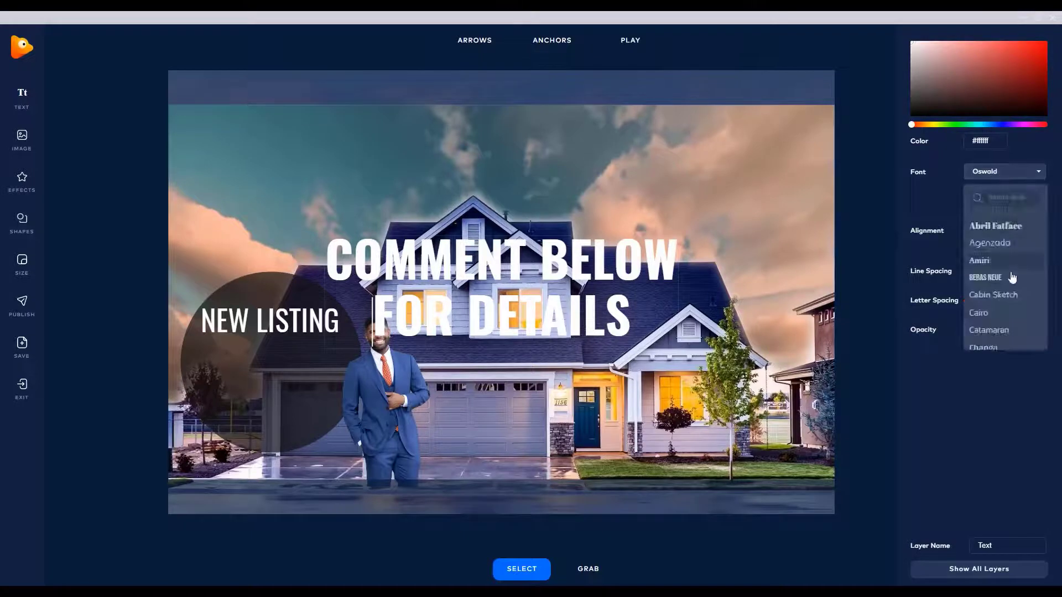
scroll(1012, 277, "down", 10)
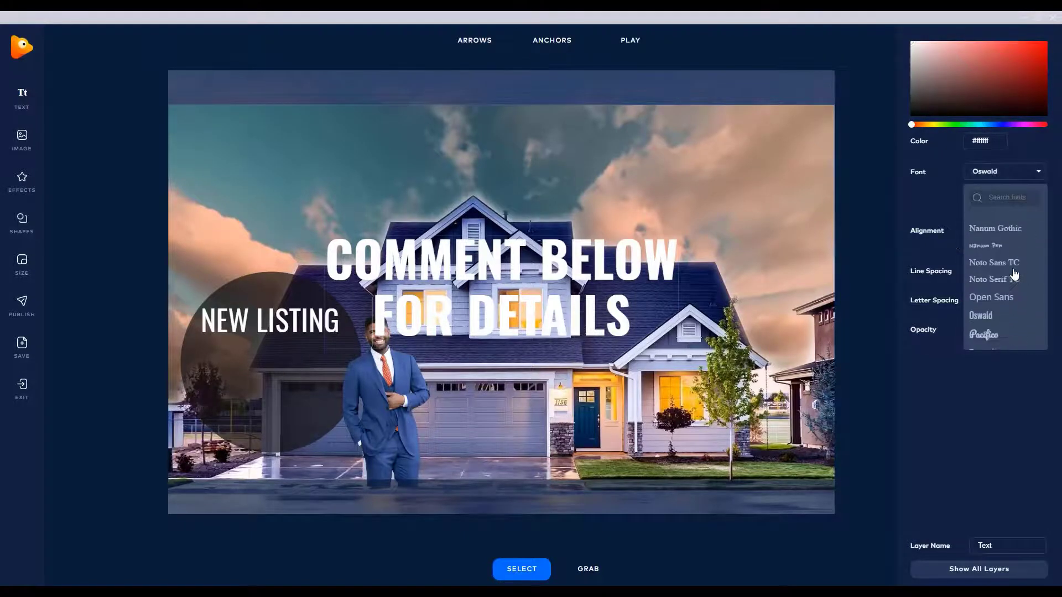
left_click(976, 320)
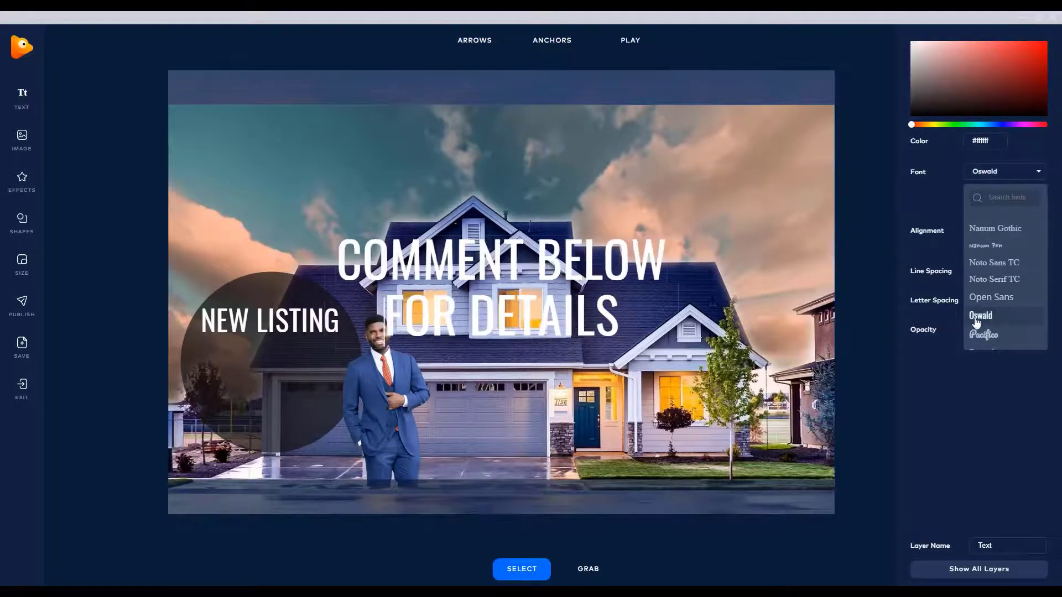
left_click(610, 260)
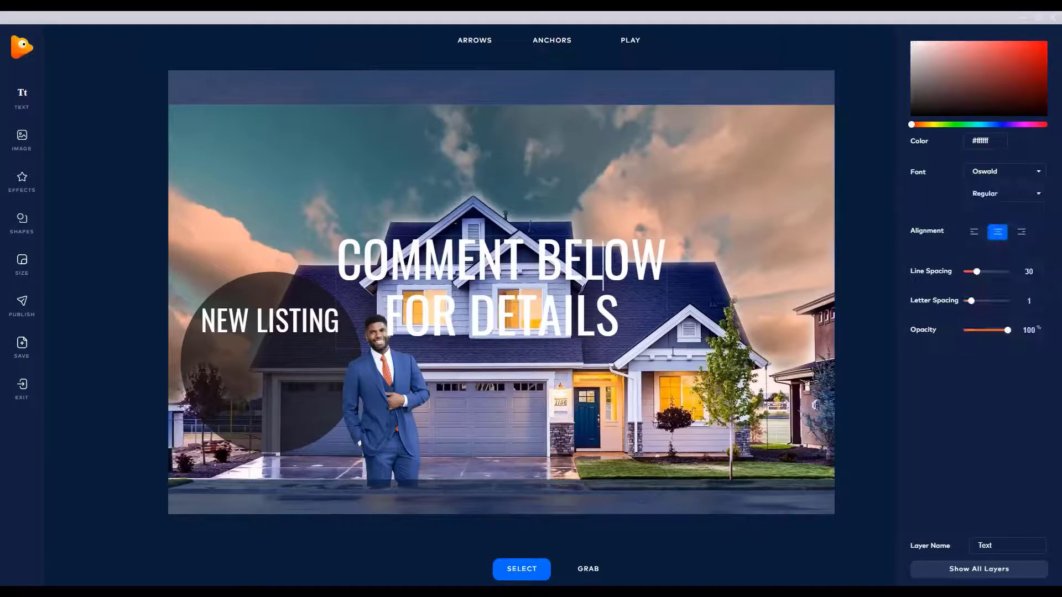
left_click(303, 446)
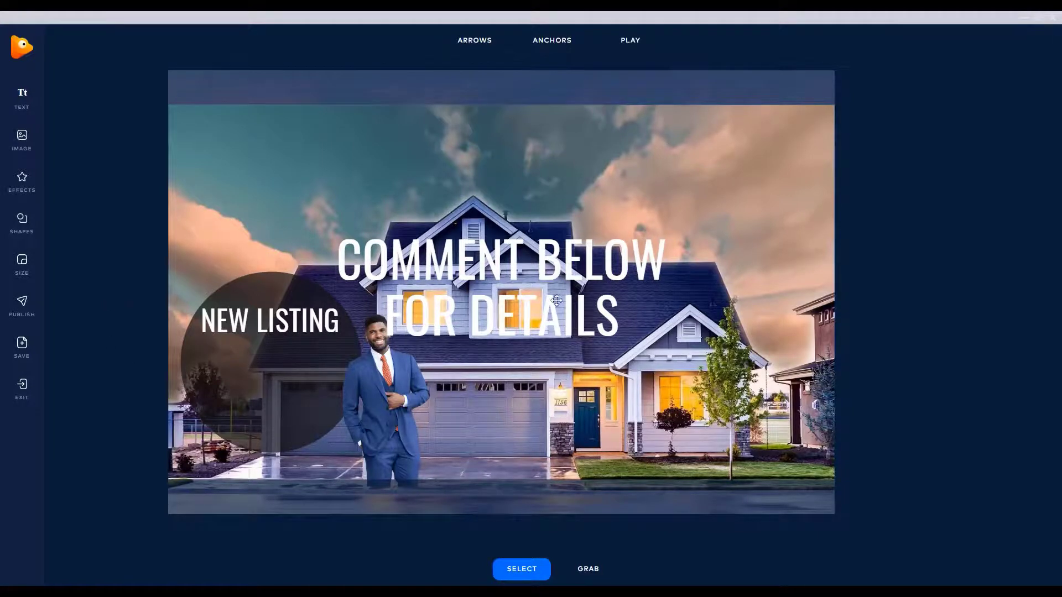
Step: Shrink the caption and place it under NEW LISTING within the circle
left_click(580, 280)
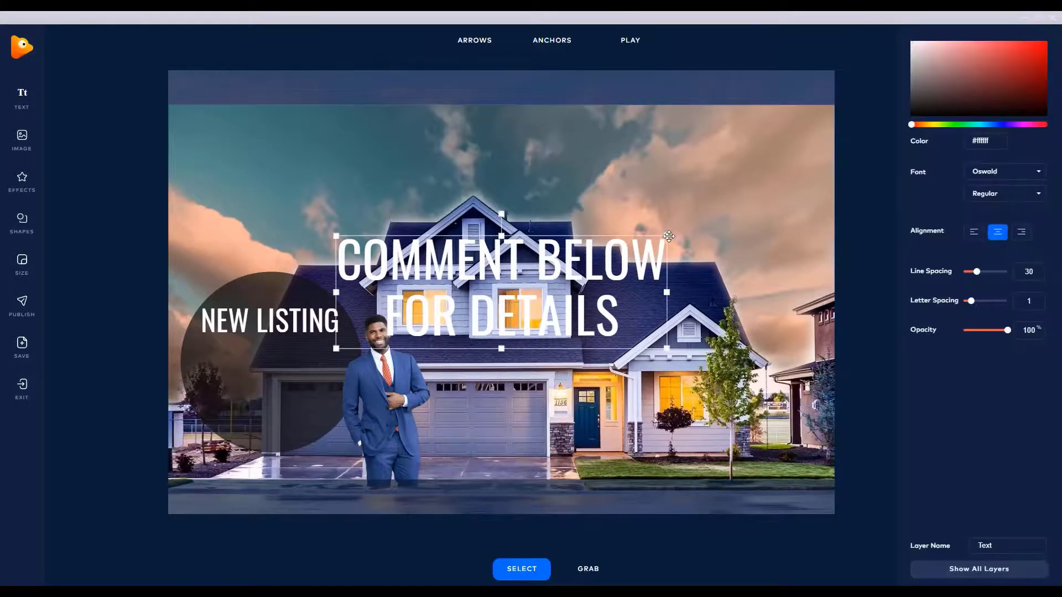
left_click_drag(663, 237, 477, 301)
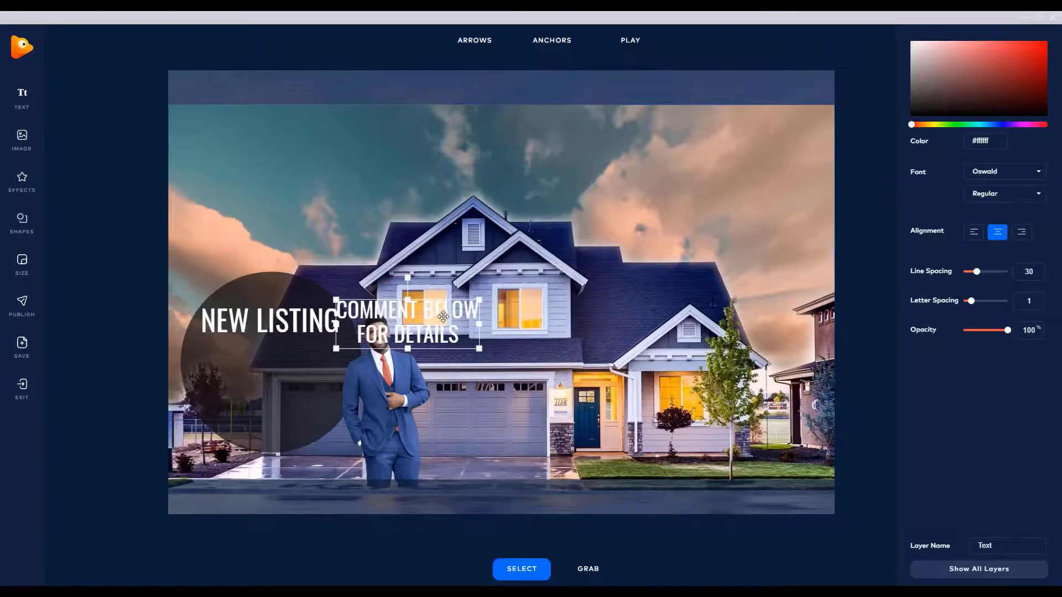
left_click_drag(393, 340, 254, 421)
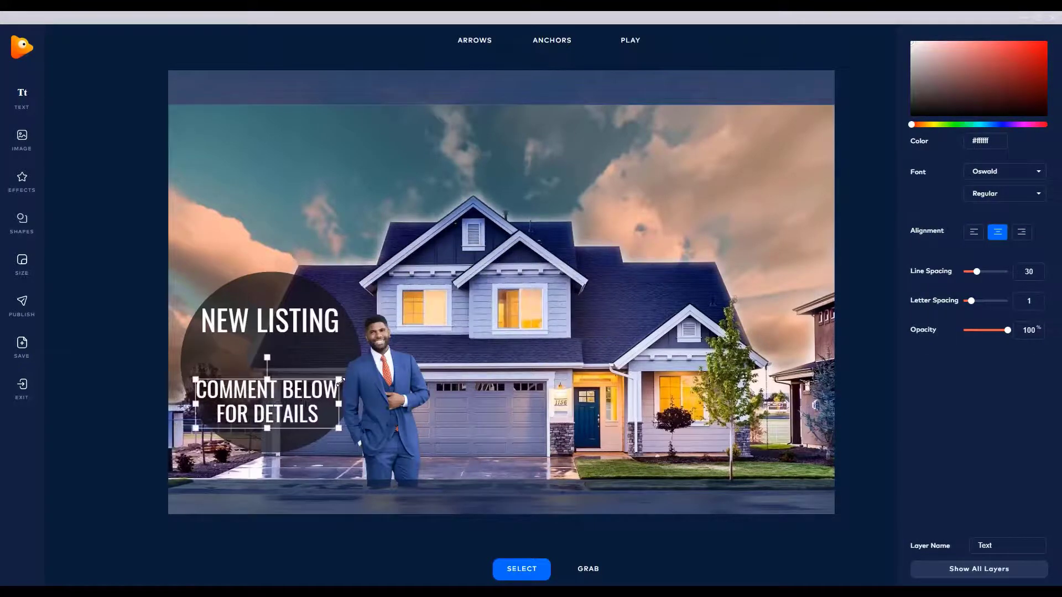
left_click_drag(339, 381, 303, 402)
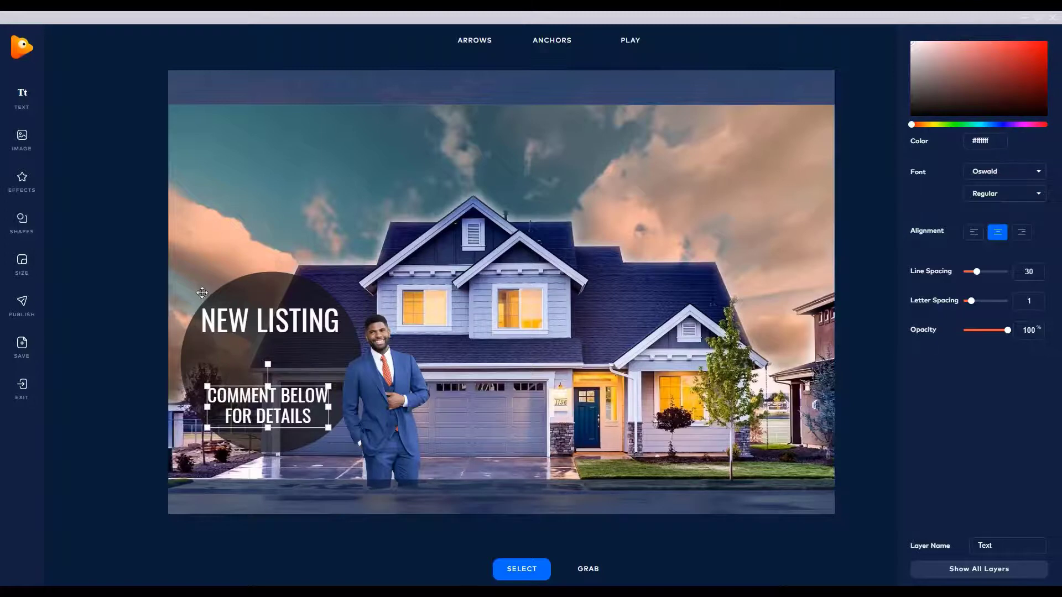
left_click(264, 288)
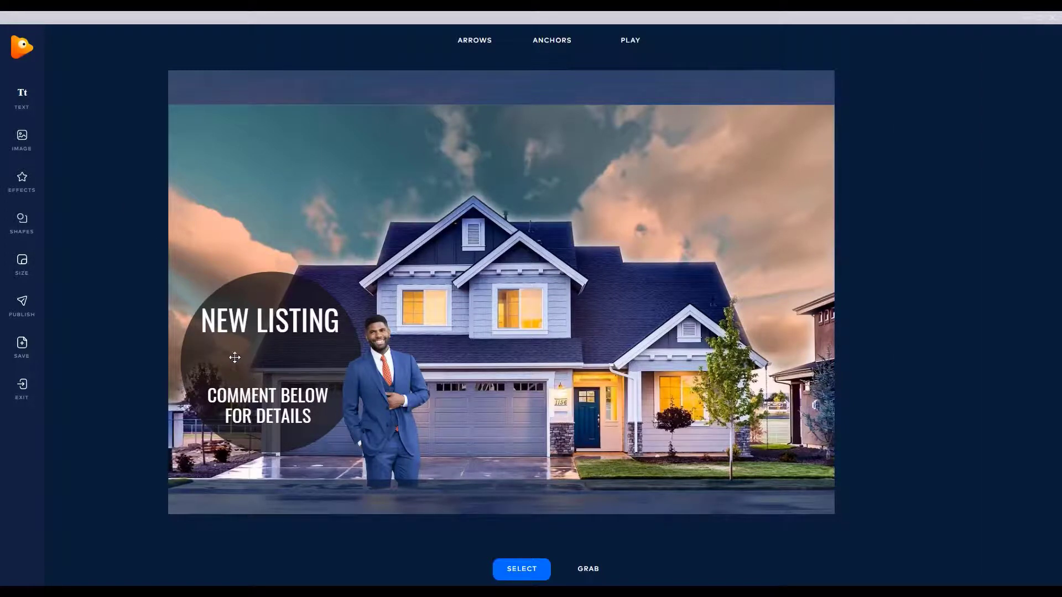
Step: Add a '$500,000' text line, centred and bold in Oswald
left_click(25, 97)
double_click(539, 297)
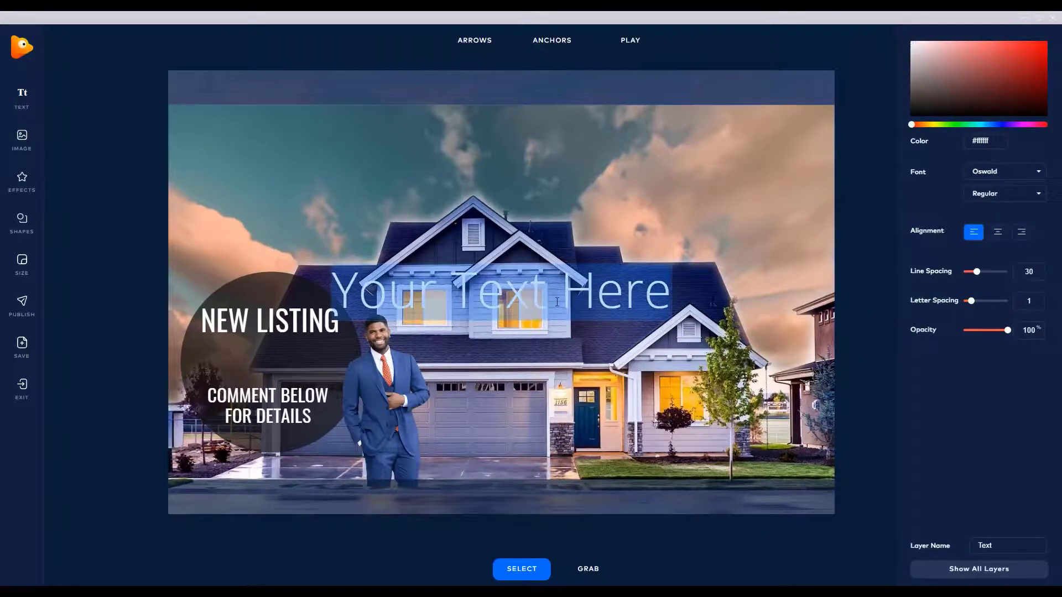
type("$50")
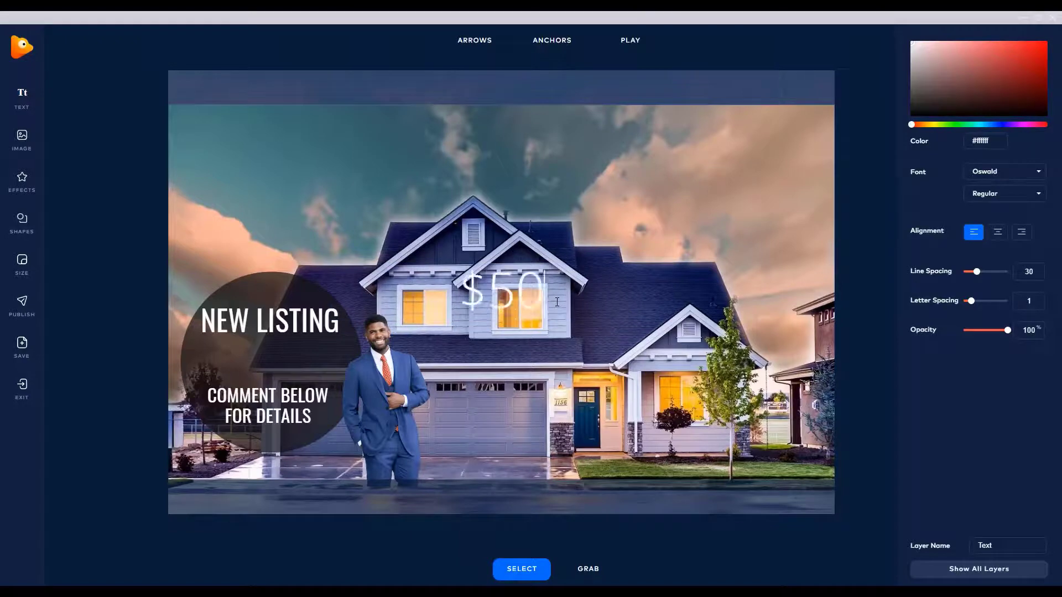
type("0 000")
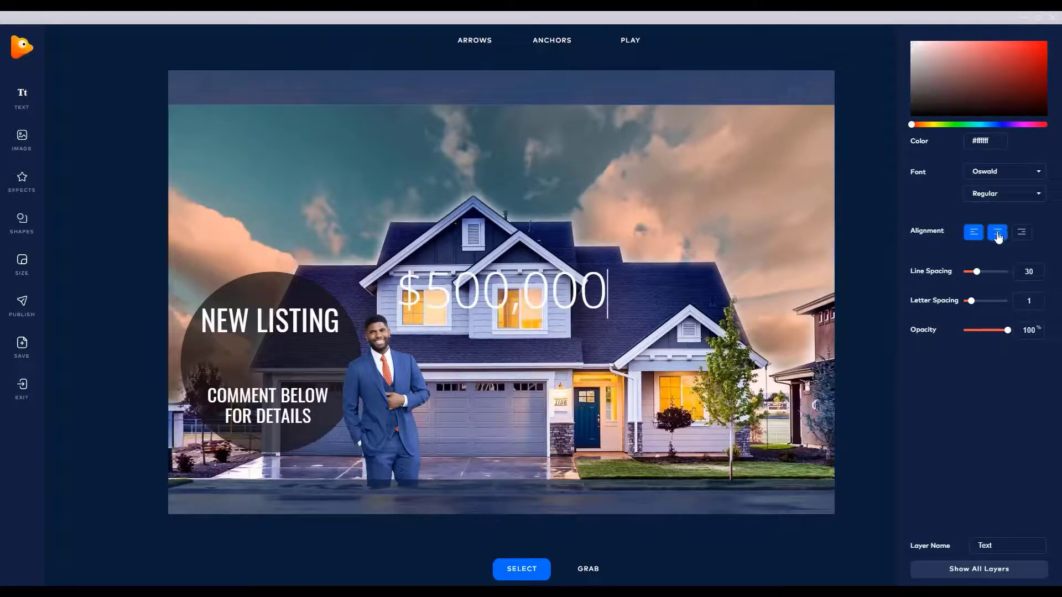
left_click(1005, 193)
left_click(982, 210)
left_click(1017, 172)
scroll(1012, 272, "down", 6)
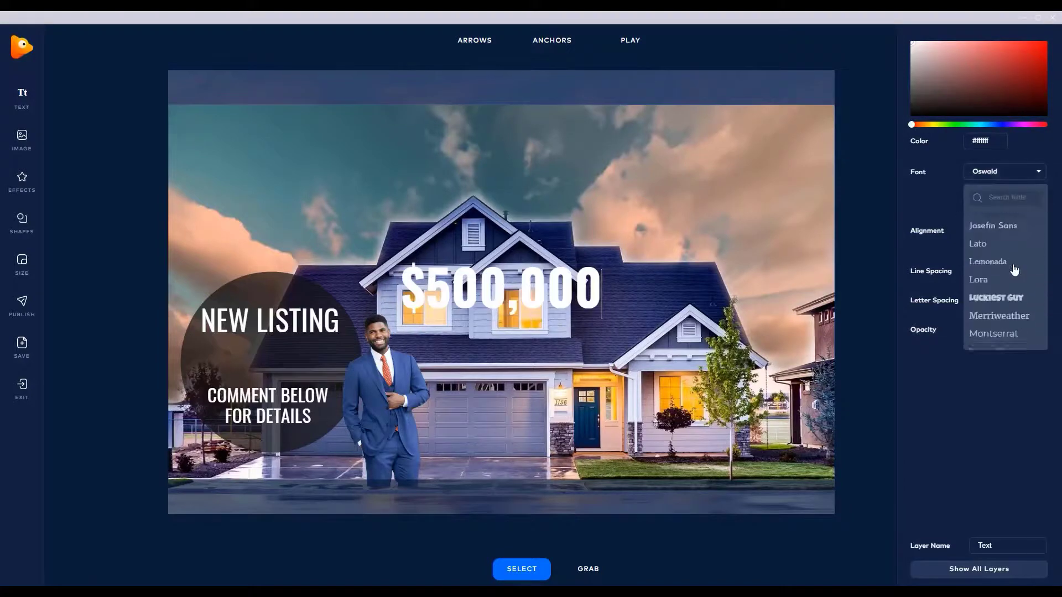
left_click(537, 300)
Step: Place $500,000 between NEW LISTING and the caption, nudging all three texts into alignment
left_click(131, 338)
left_click(526, 311)
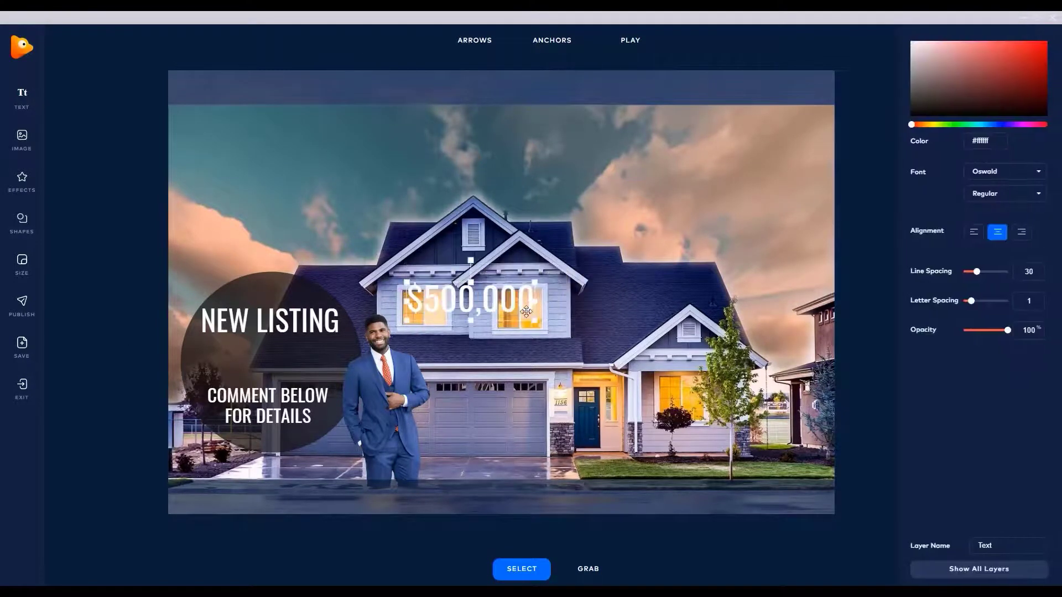
left_click_drag(526, 311, 318, 373)
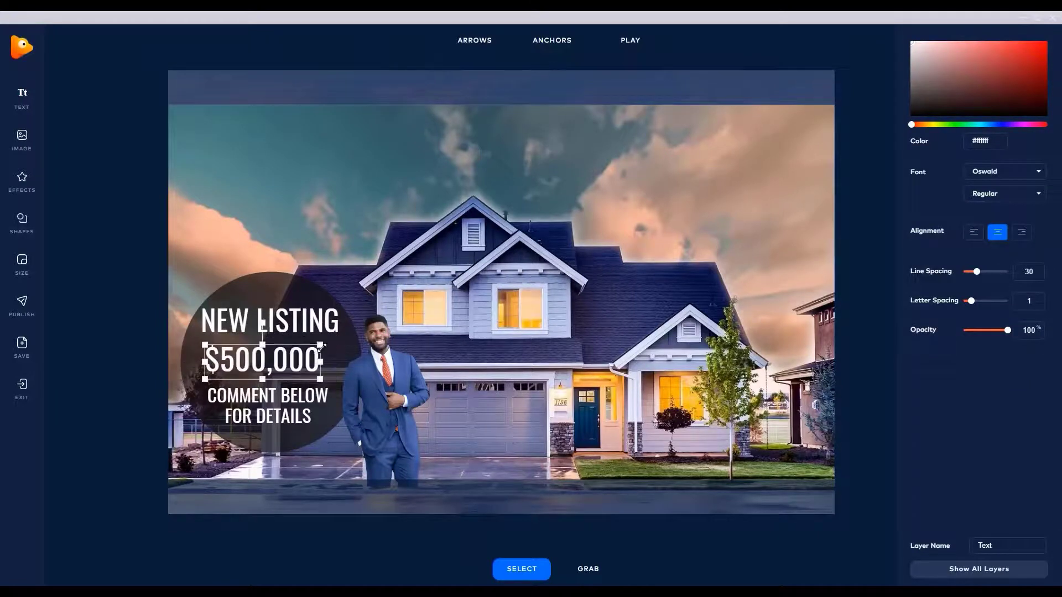
left_click(268, 407)
left_click_drag(268, 406, 287, 416)
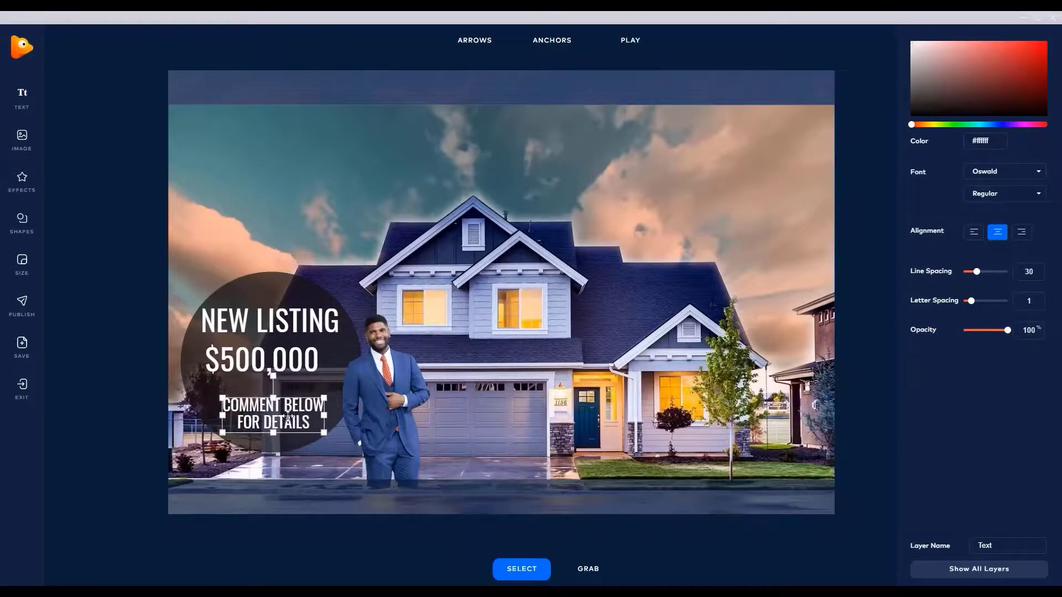
left_click_drag(288, 360, 292, 331)
left_click_drag(291, 413, 285, 407)
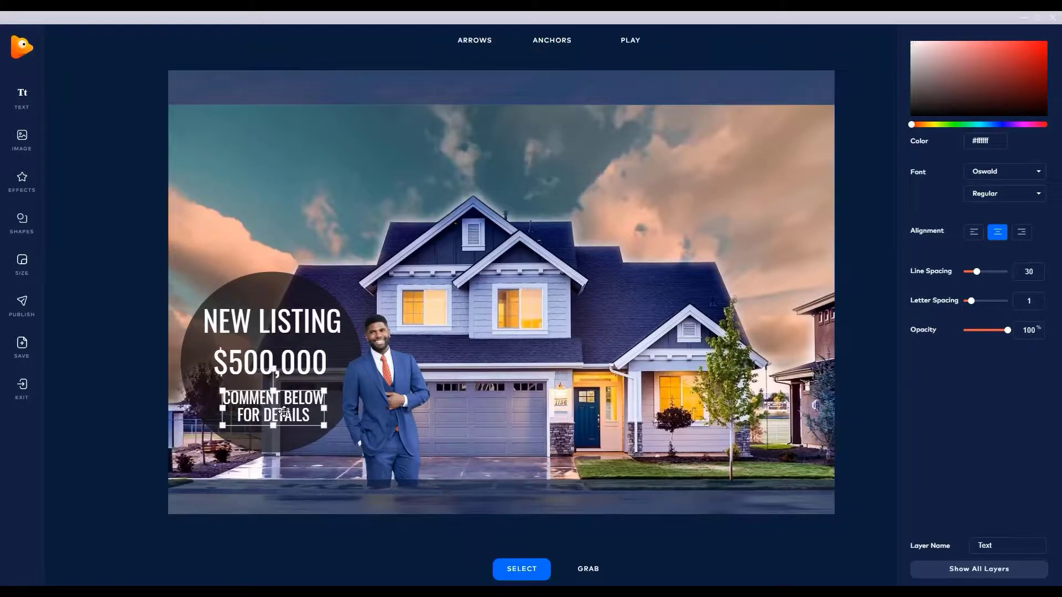
left_click(298, 371)
left_click(299, 324)
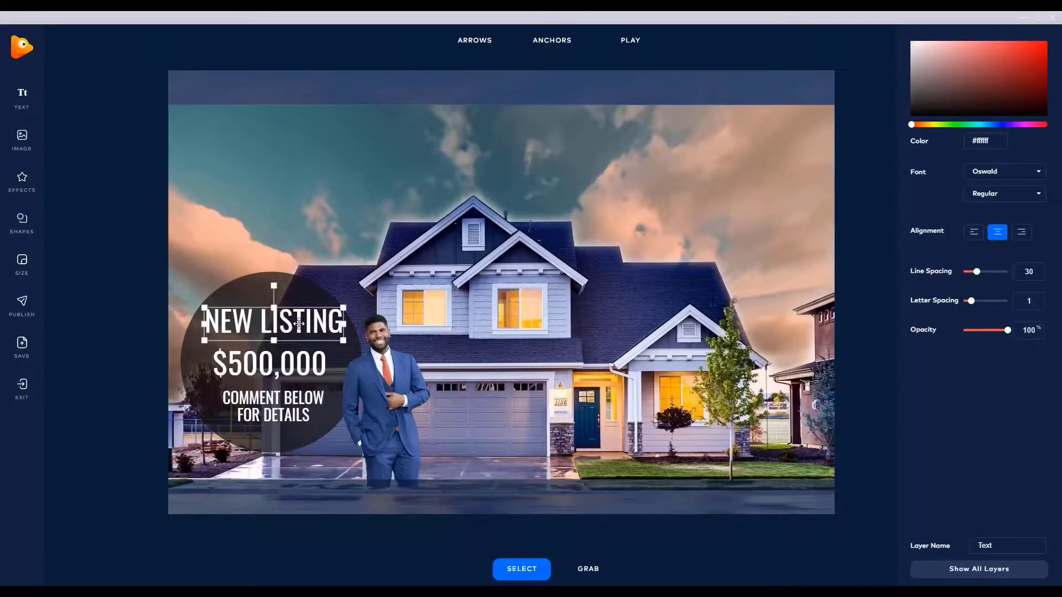
left_click_drag(299, 323, 297, 325)
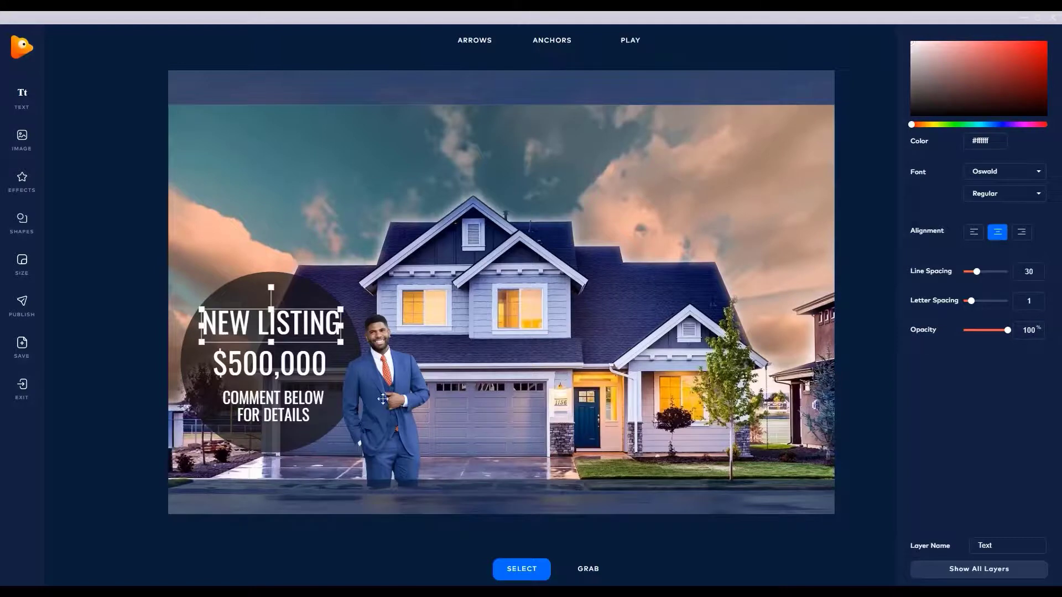
left_click(104, 311)
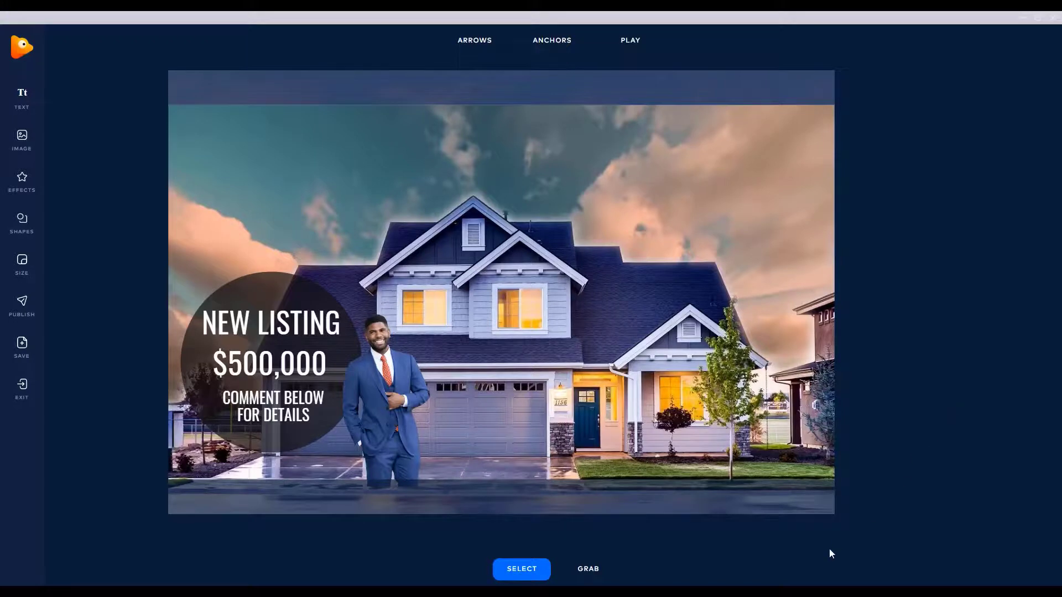
Step: Preview the animated ad, then select the sky-4 layer and begin drawing a mask
left_click(643, 41)
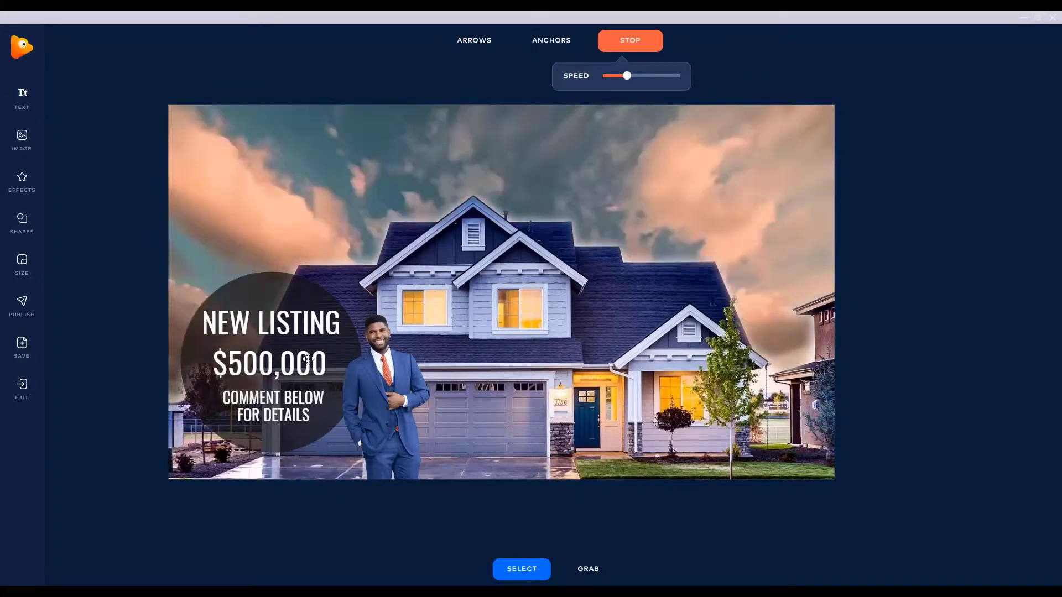
left_click(818, 247)
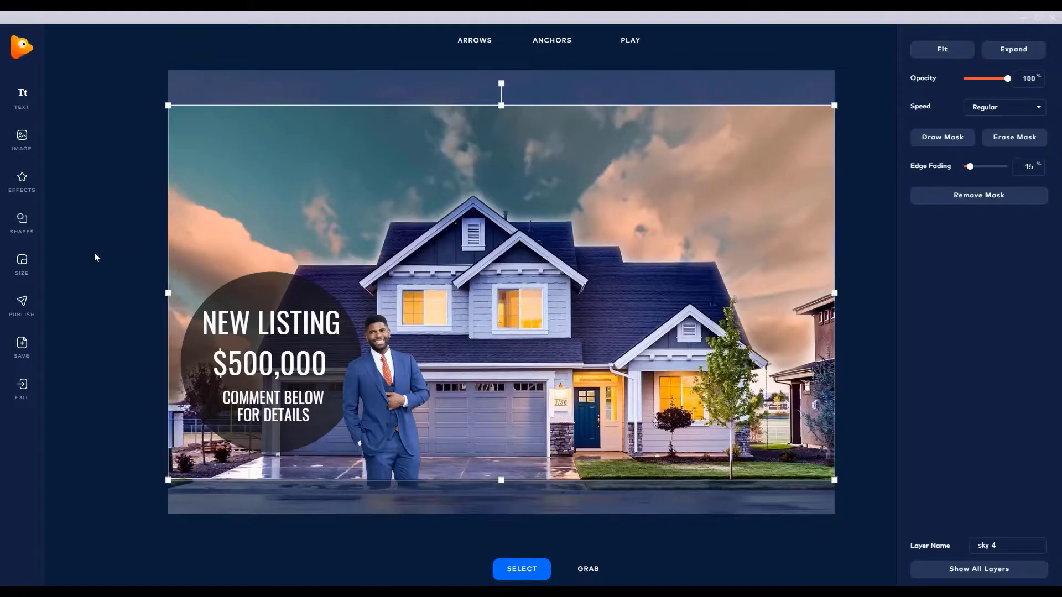
left_click(945, 137)
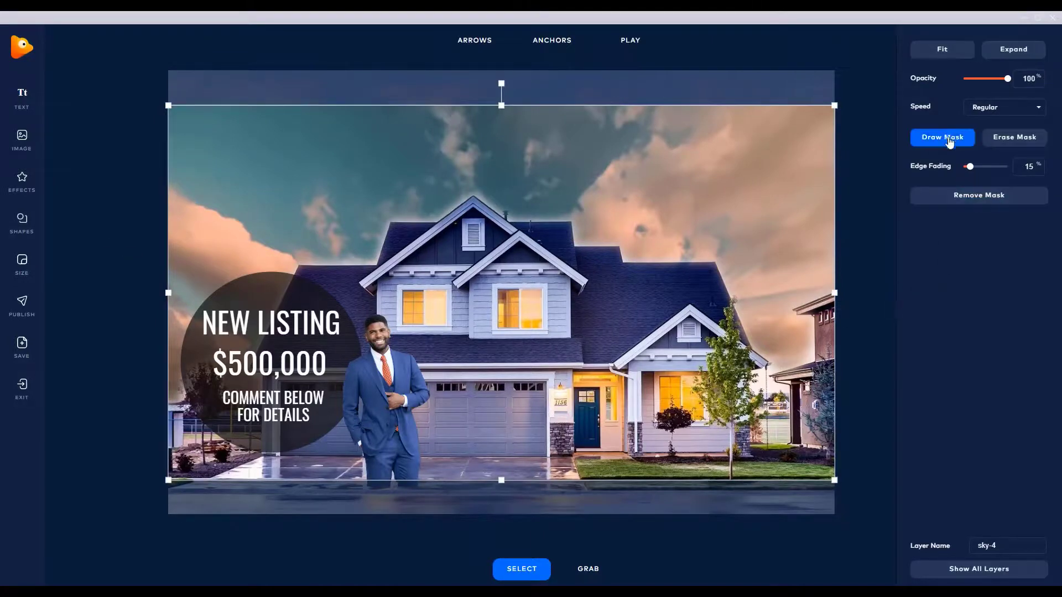